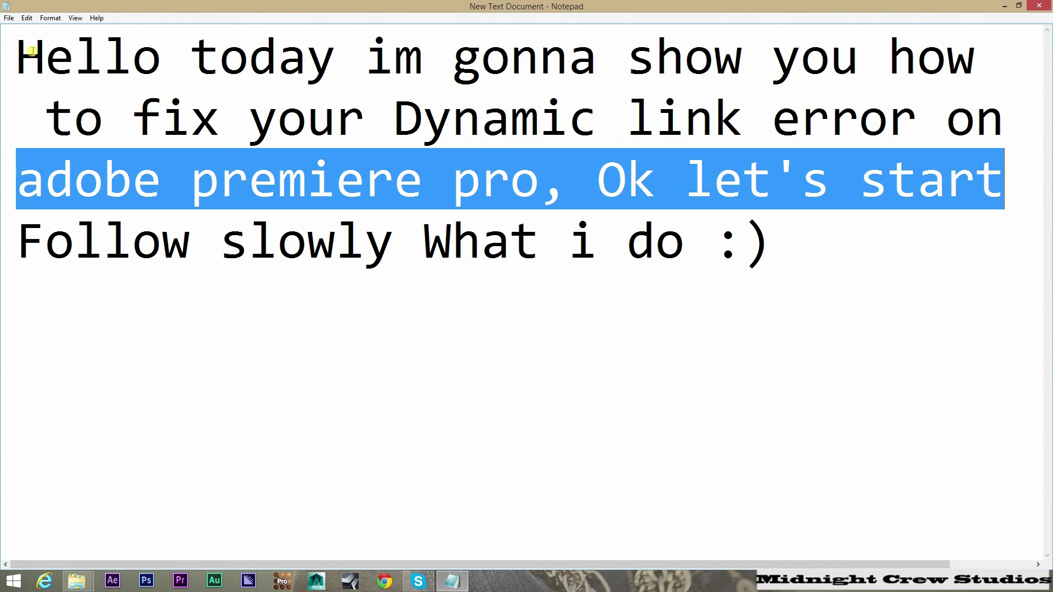
# - Read through the Notepad note on fixing Premiere's Dynamic Link error, then minimize it
pyautogui.moveTo(17, 51); pyautogui.dragTo(981, 59)
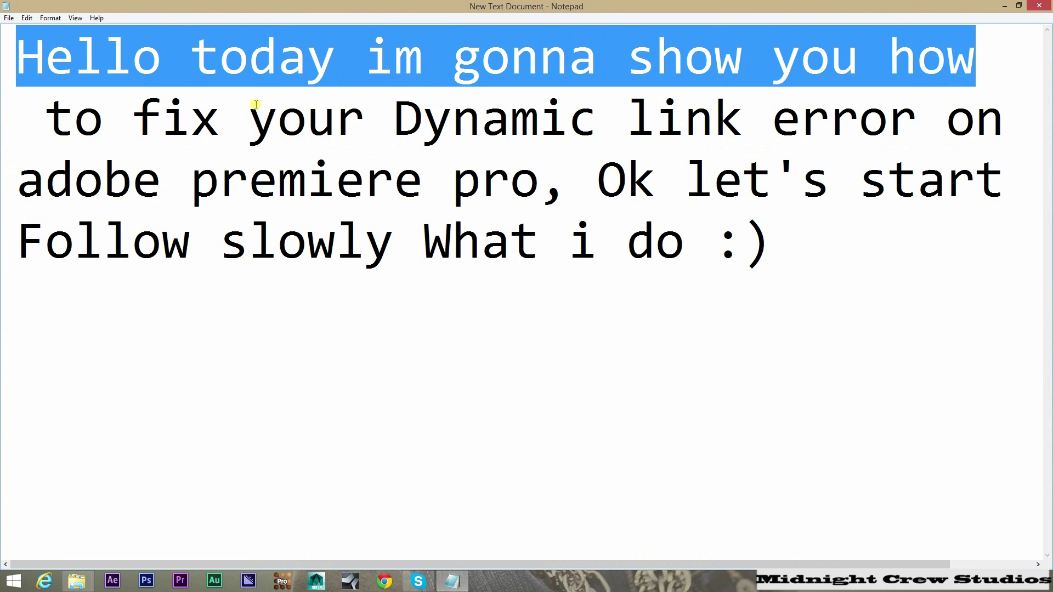
pyautogui.moveTo(46, 119); pyautogui.dragTo(1003, 119)
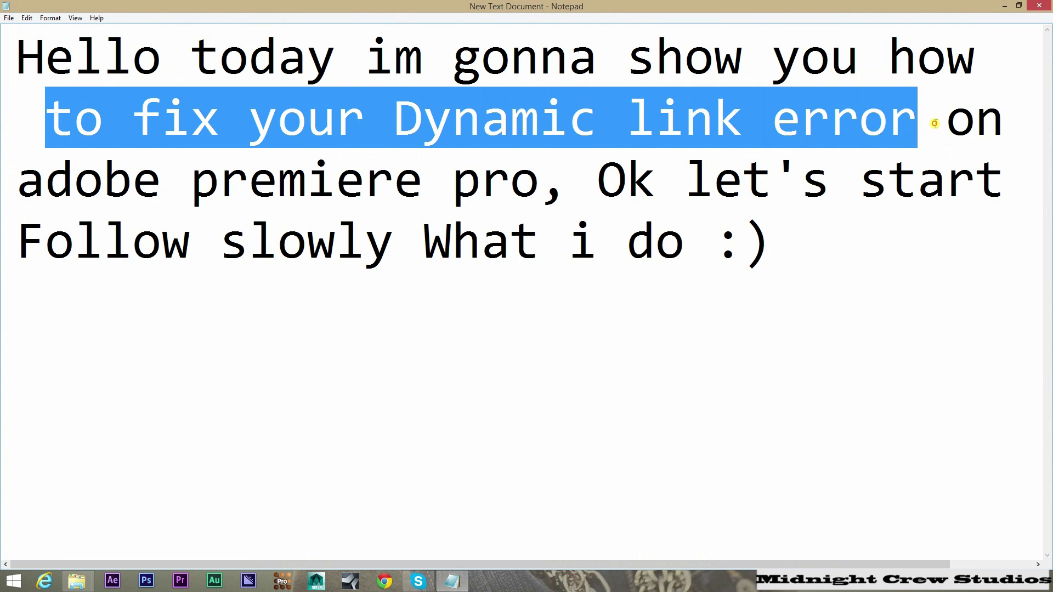
pyautogui.click(1003, 124)
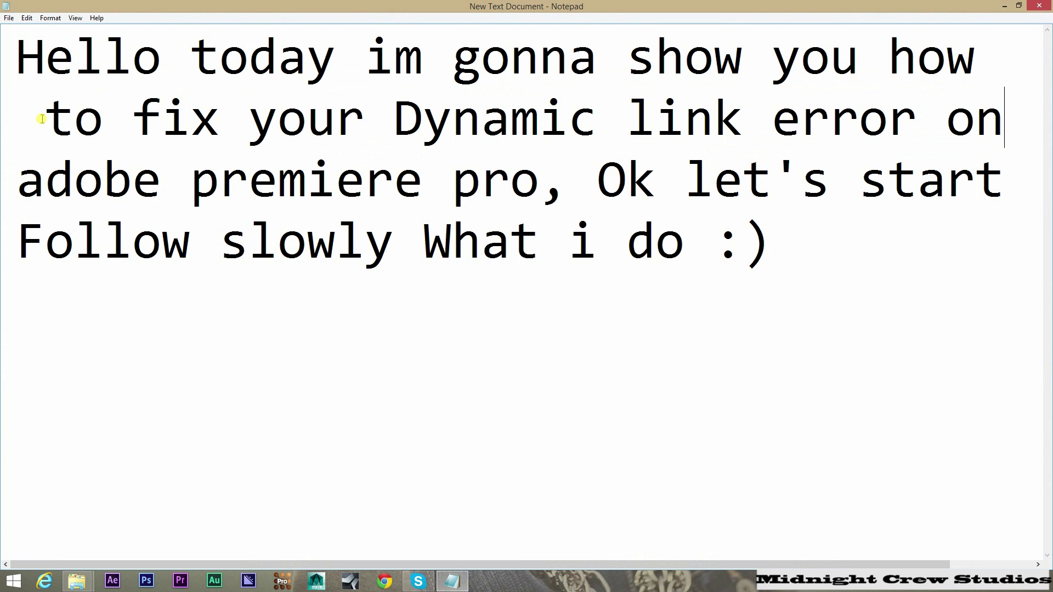
pyautogui.moveTo(41, 119); pyautogui.dragTo(993, 123)
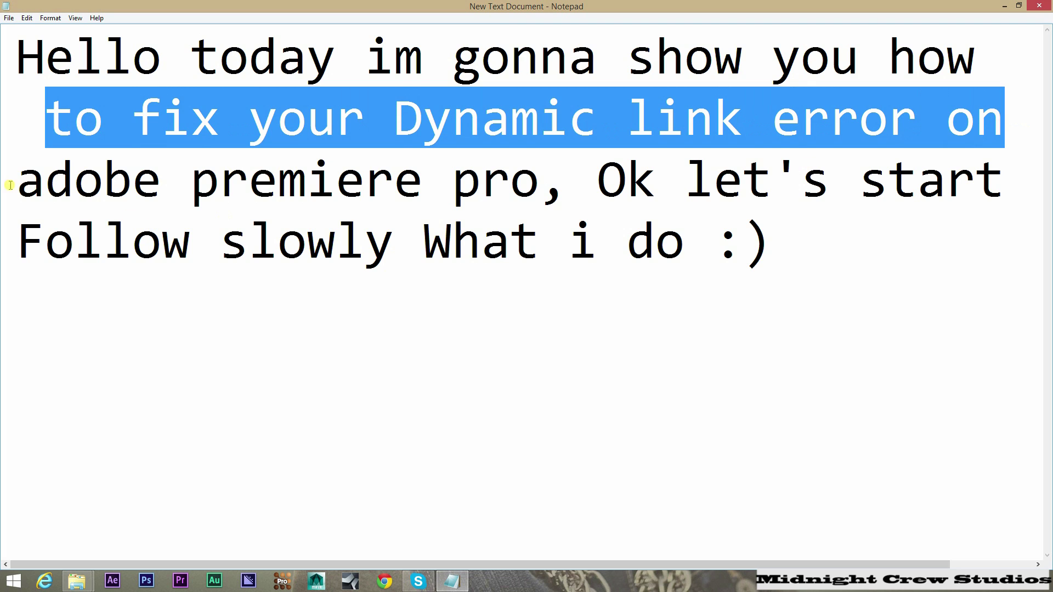
pyautogui.moveTo(10, 182)
pyautogui.mouseDown()
pyautogui.moveTo(570, 196)
pyautogui.moveTo(1003, 188)
pyautogui.mouseUp()
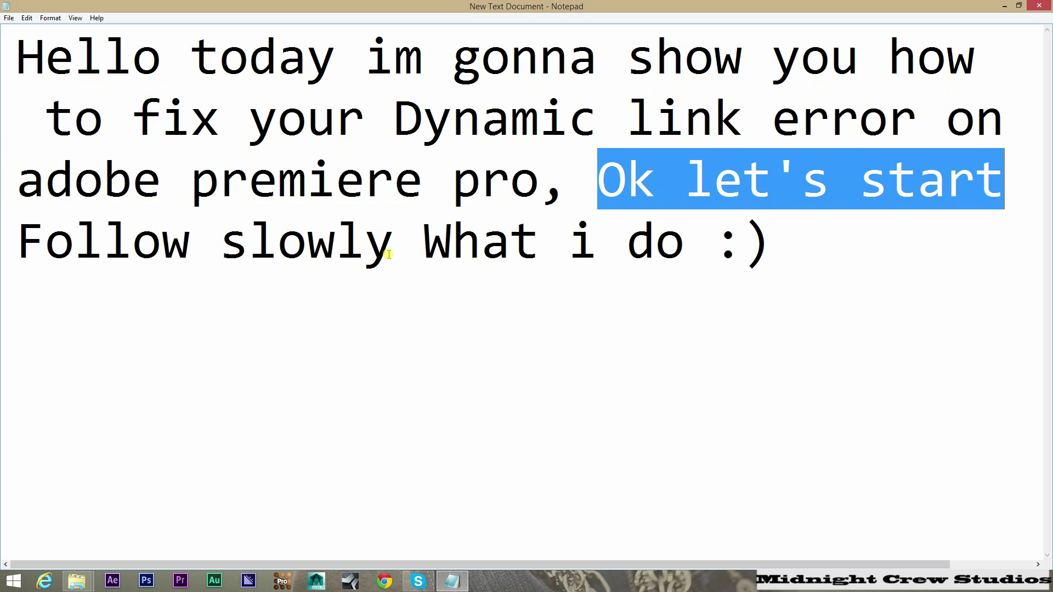
pyautogui.moveTo(17, 241); pyautogui.dragTo(768, 249)
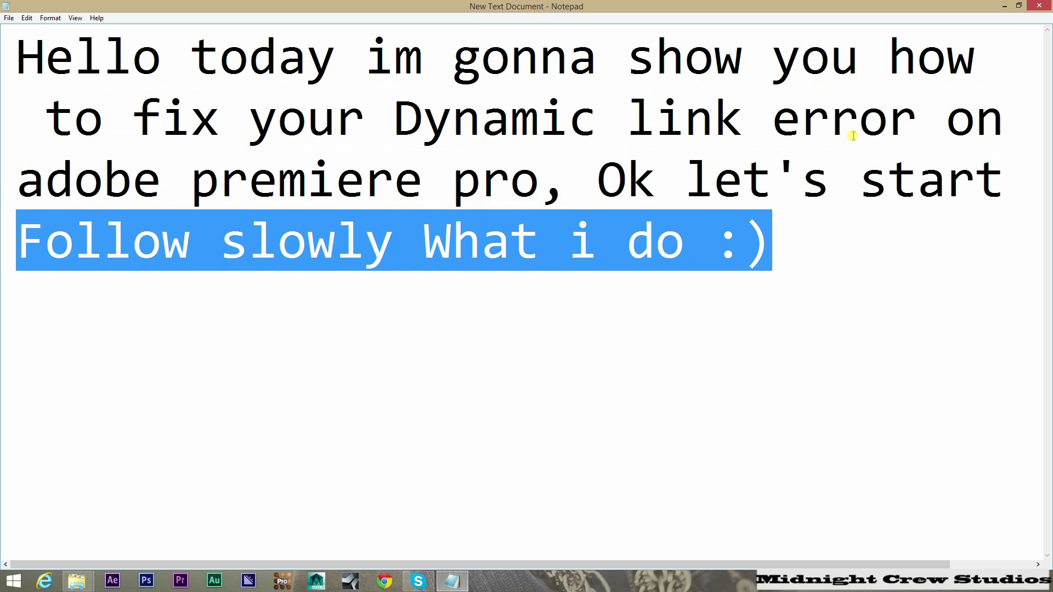
pyautogui.click(1010, 7)
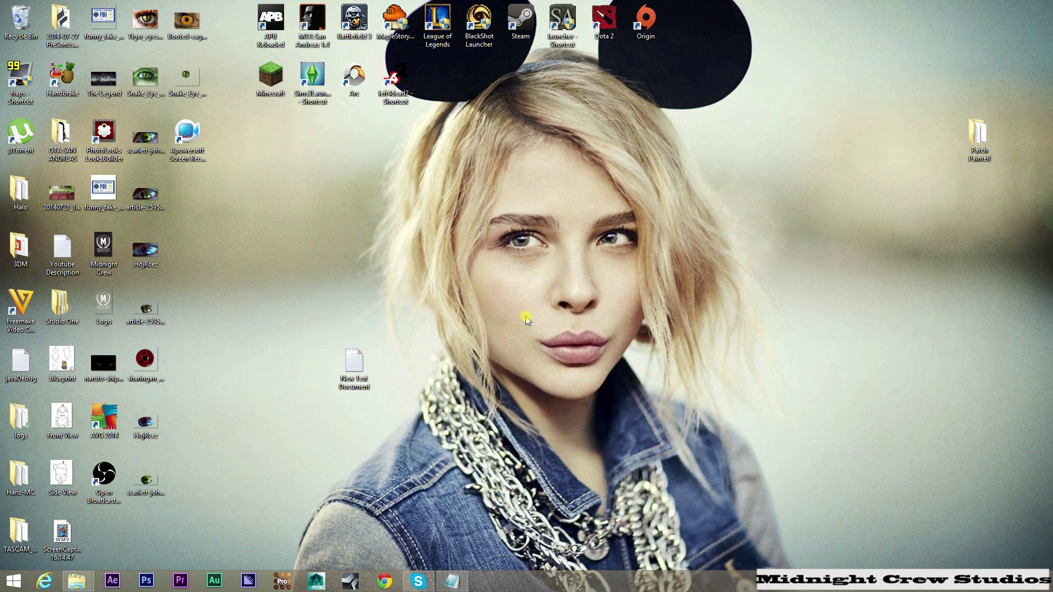
# - Open a fresh File Explorer window at C:\Program Files\Adobe\Adobe After Effects CC\Support Files
pyautogui.rightClick(80, 579)
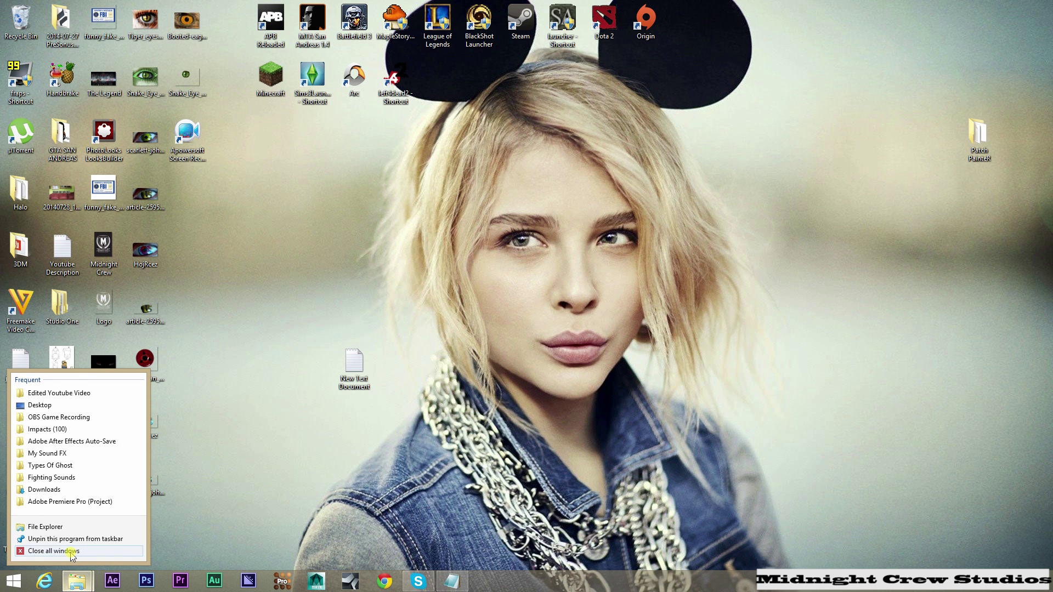
pyautogui.click(73, 553)
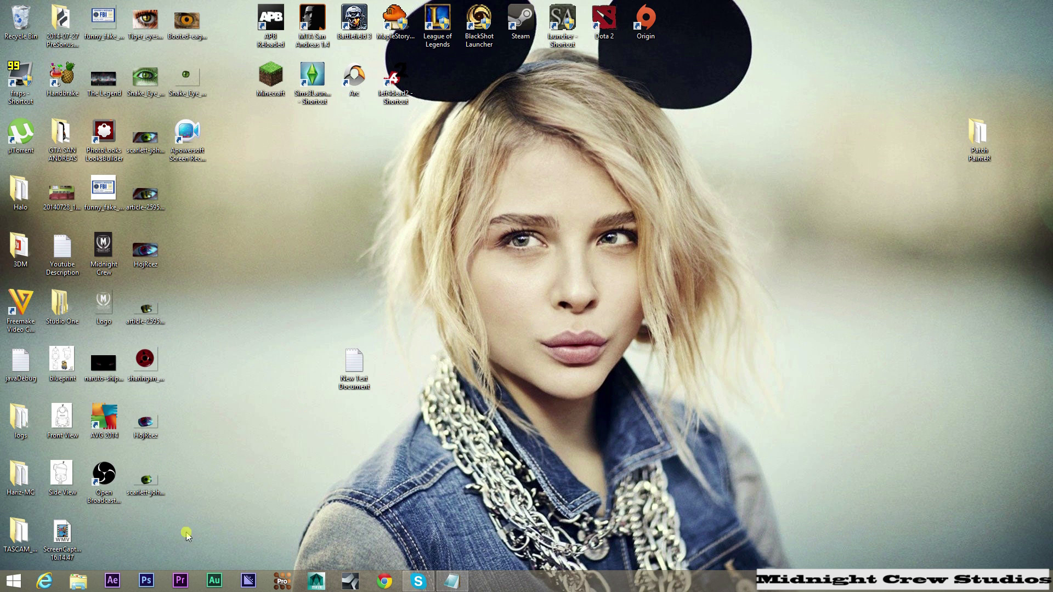
pyautogui.click(80, 581)
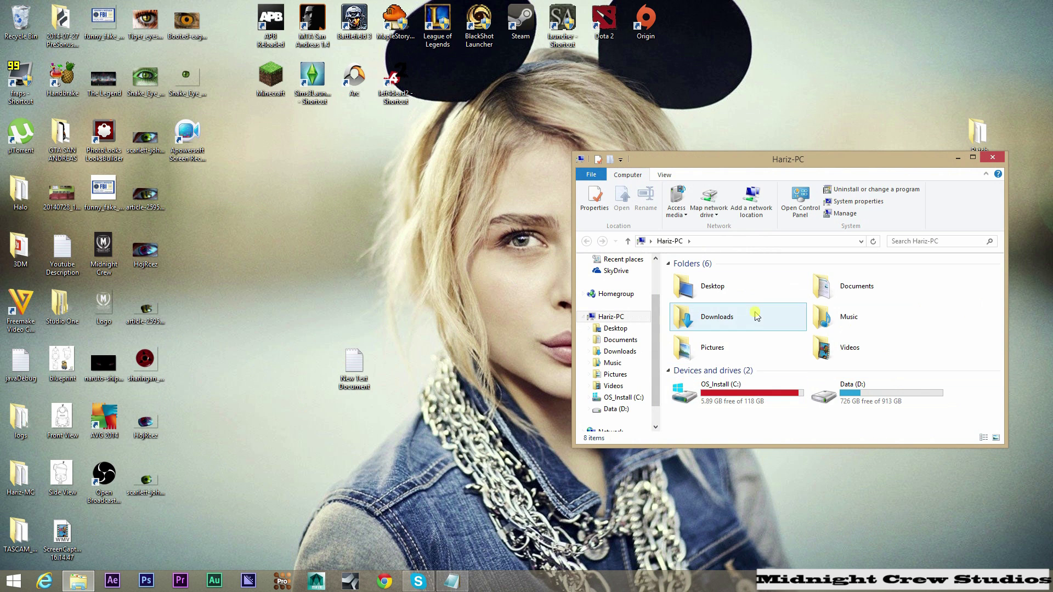
pyautogui.doubleClick(721, 392)
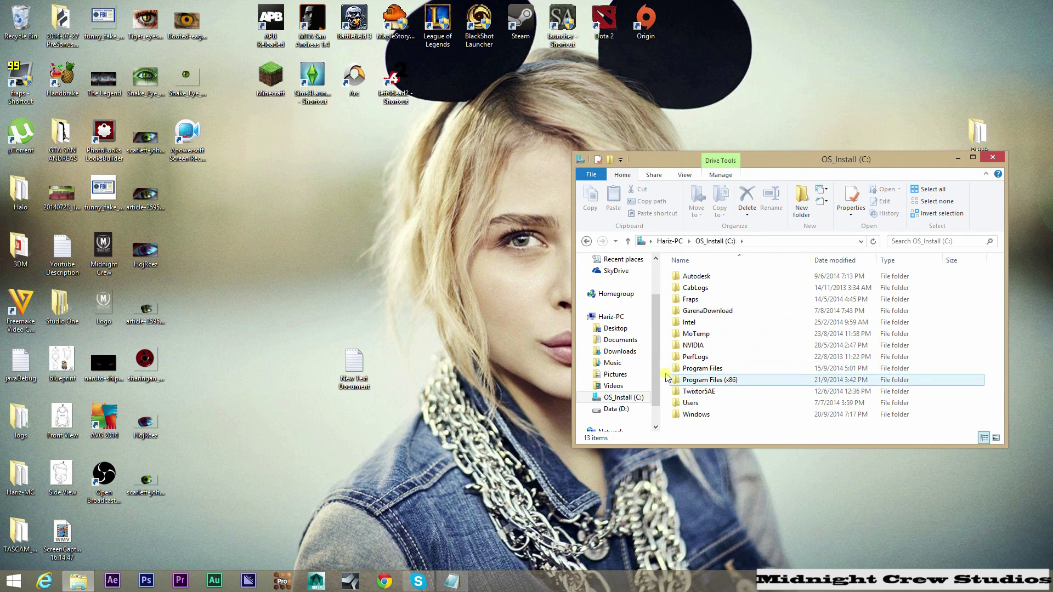
pyautogui.doubleClick(702, 368)
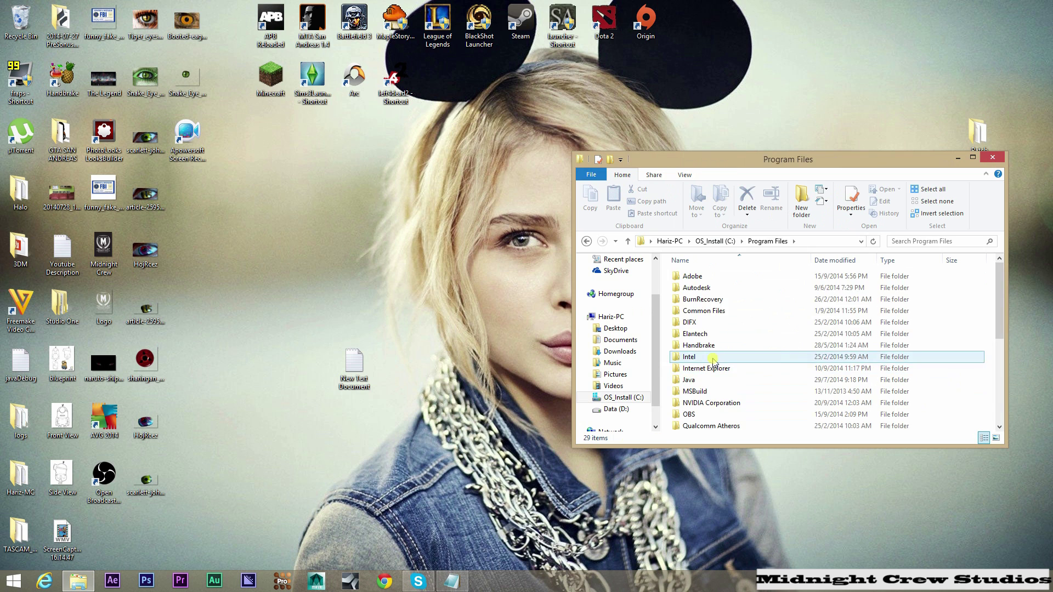
pyautogui.doubleClick(693, 277)
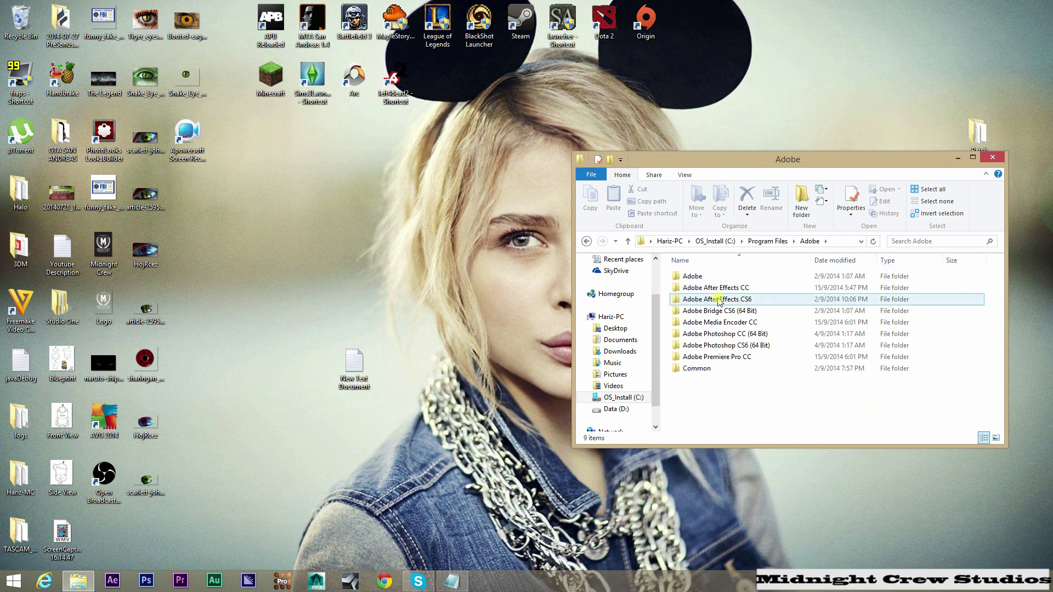
pyautogui.doubleClick(713, 289)
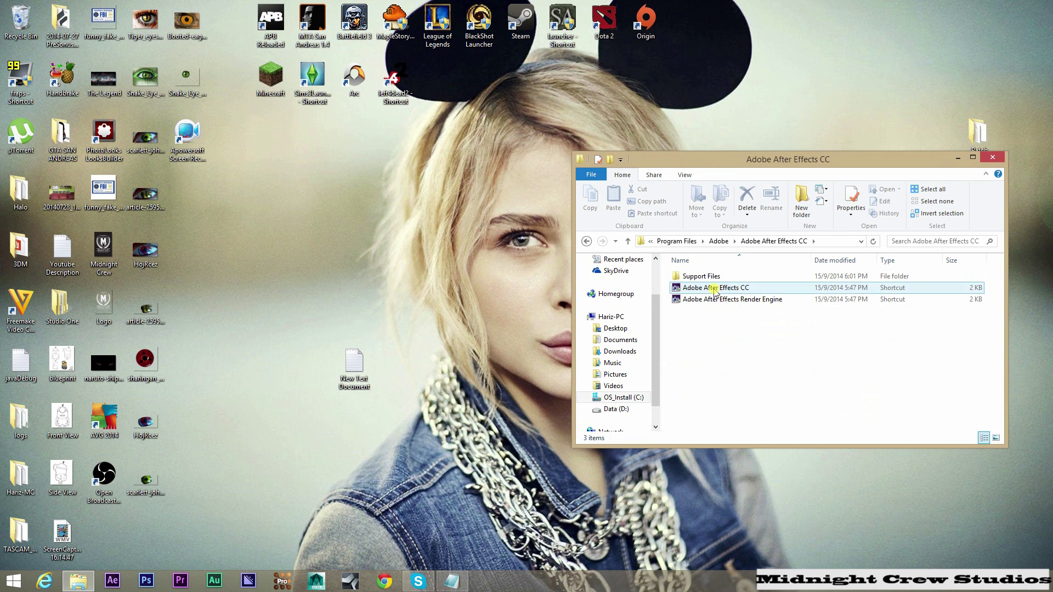
pyautogui.doubleClick(701, 277)
pyautogui.scroll(-2, 708, 330)
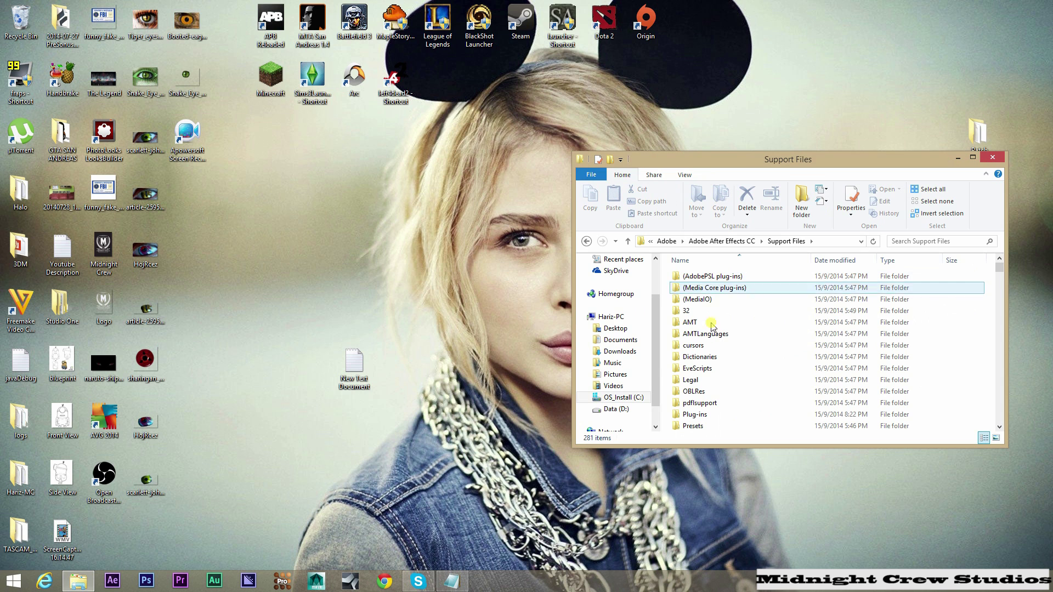
# - Create a desktop shortcut to the AfterFX application, then go back up to the Adobe folder
pyautogui.click(706, 345)
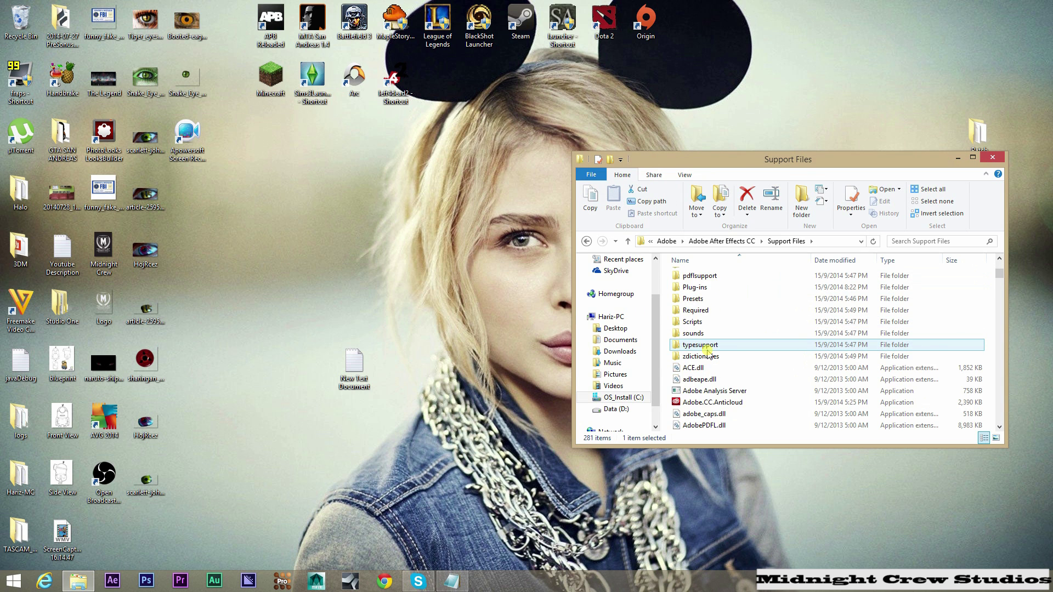
pyautogui.scroll(-8, 708, 352)
pyautogui.click(698, 381)
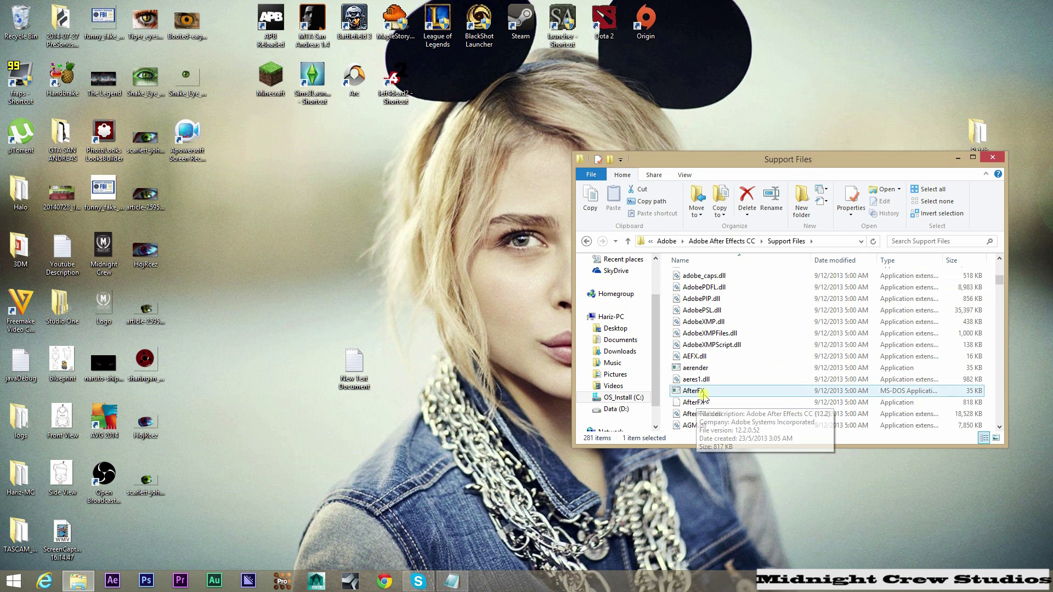
pyautogui.rightClick(697, 393)
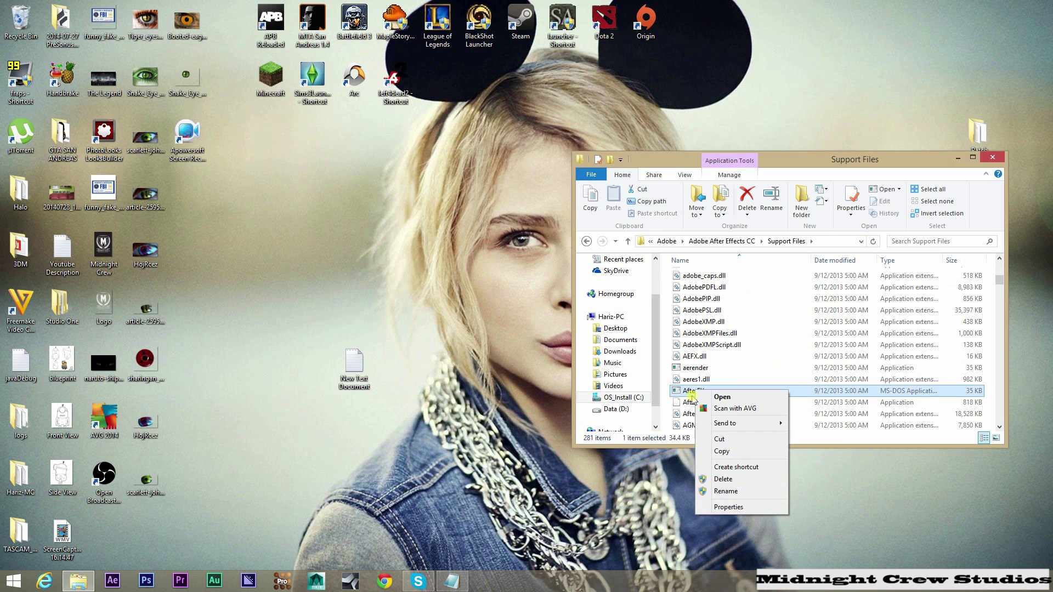
pyautogui.click(689, 405)
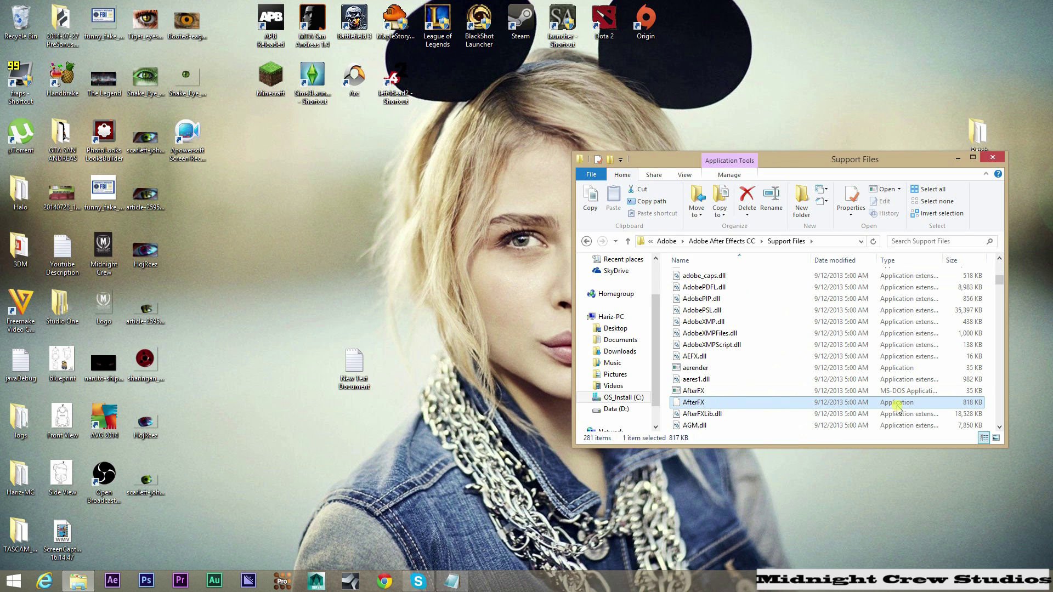
pyautogui.rightClick(694, 406)
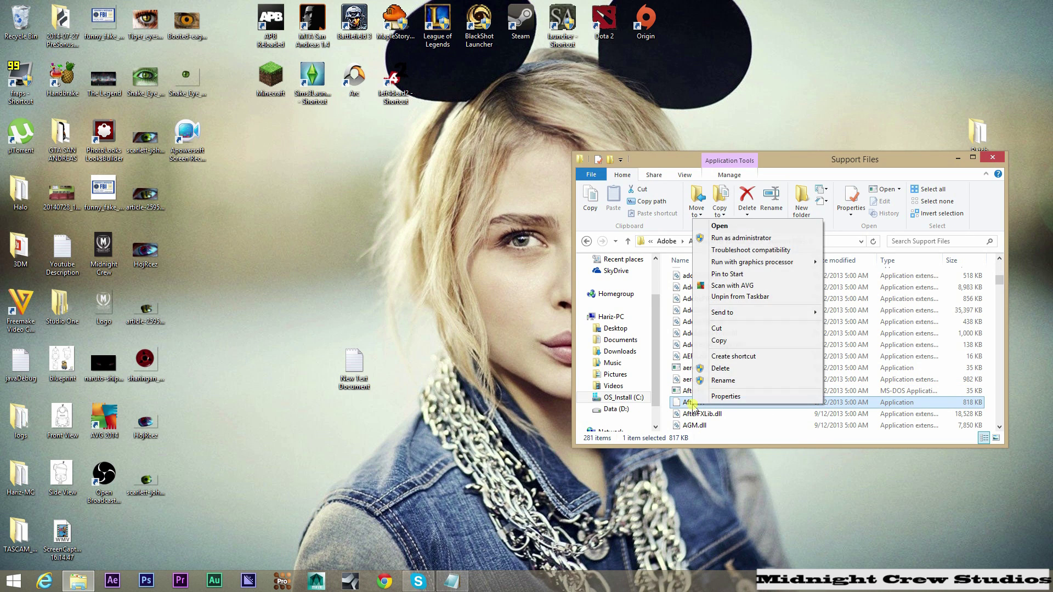
pyautogui.click(743, 359)
pyautogui.click(572, 296)
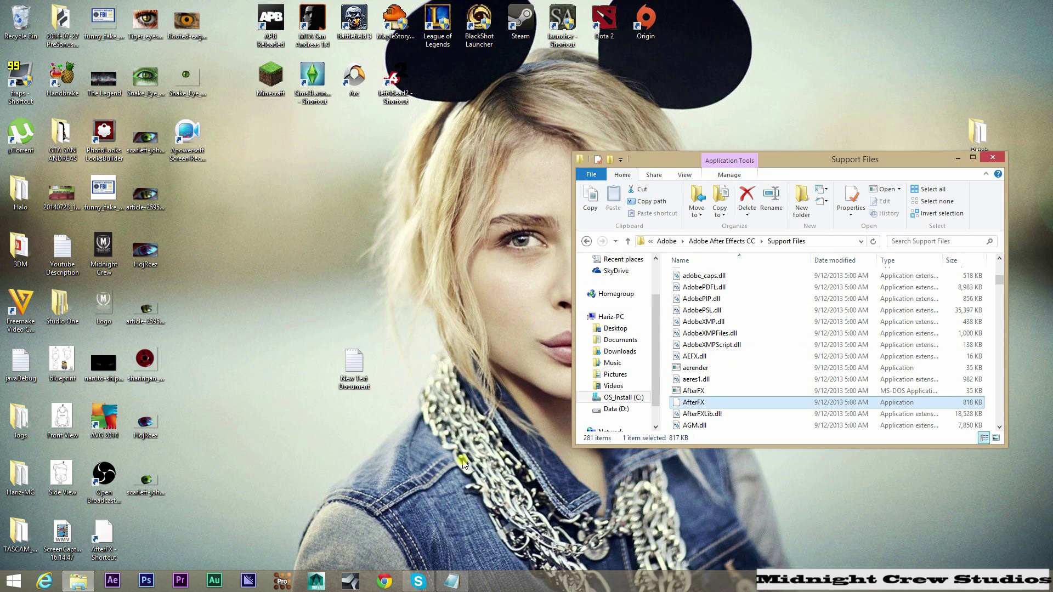
pyautogui.moveTo(103, 541); pyautogui.dragTo(229, 252)
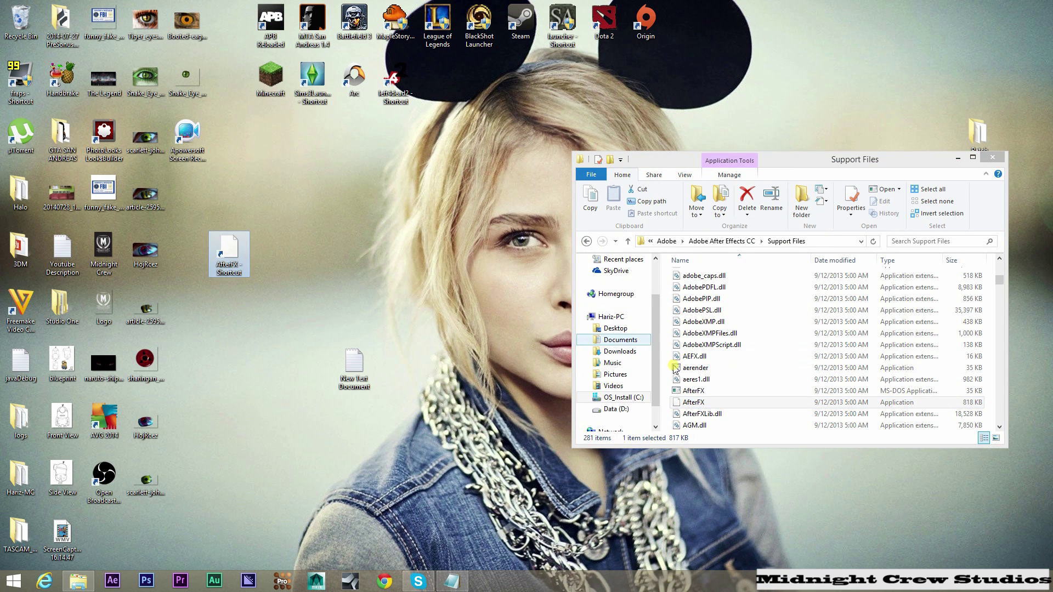
pyautogui.press('BackSpace')
pyautogui.press('BackSpace')
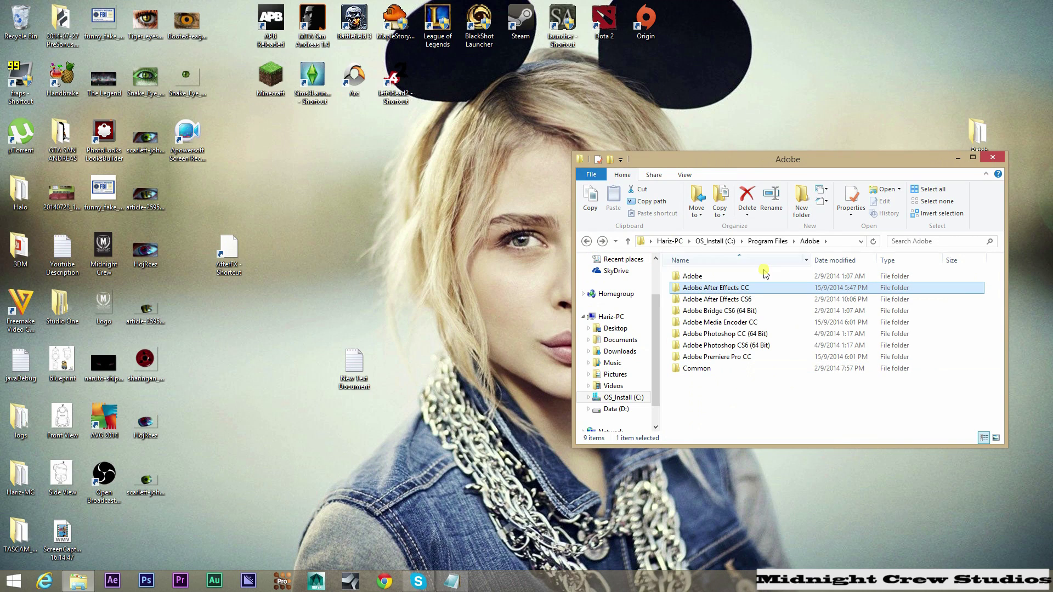
# - Create a desktop shortcut to the Adobe Premiere Pro application in its Premiere Pro CC folder
pyautogui.doubleClick(728, 357)
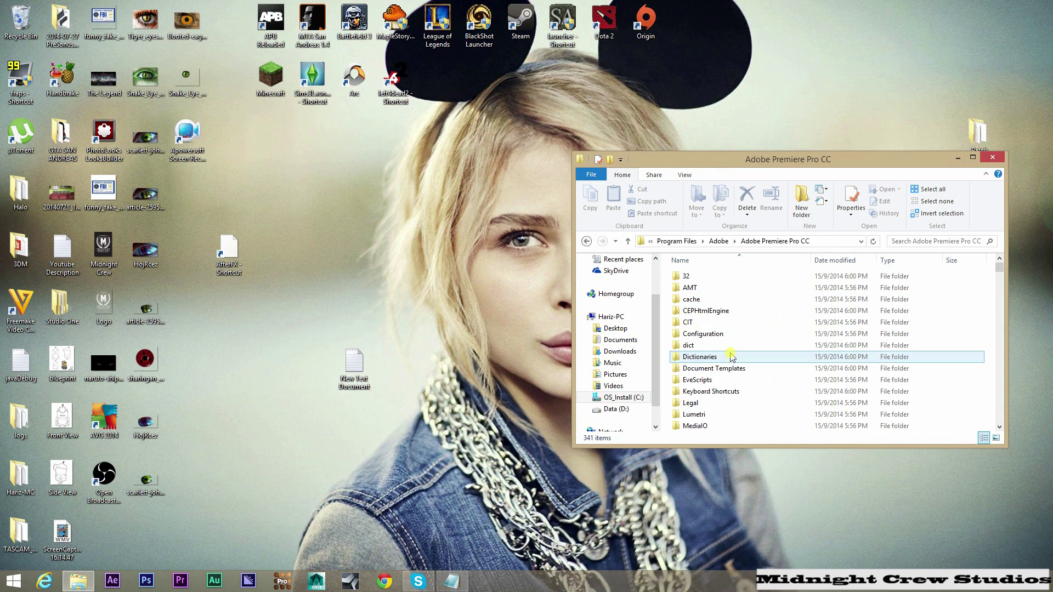
pyautogui.scroll(-10, 730, 362)
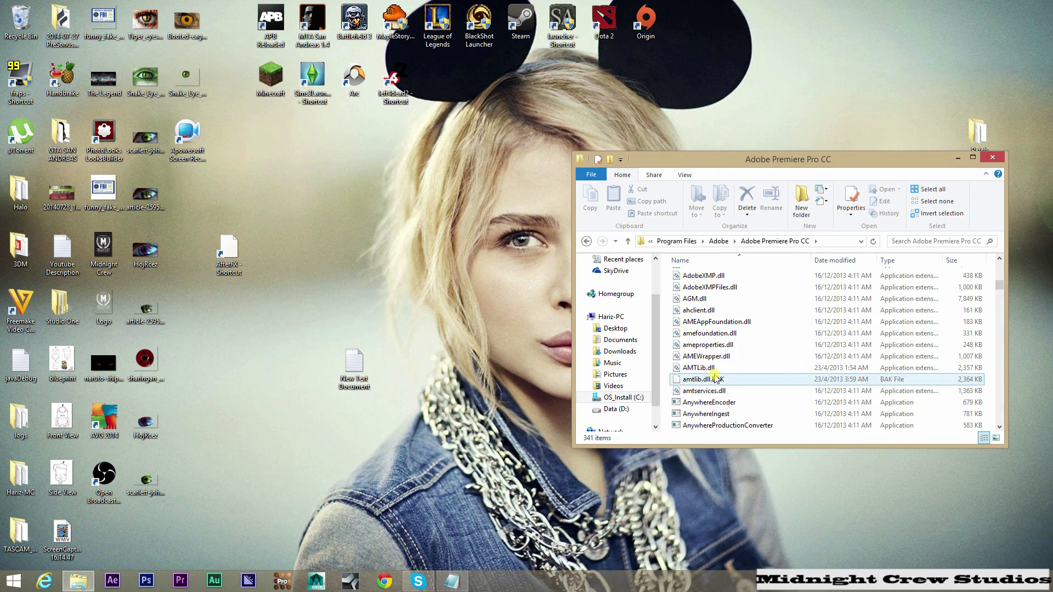
pyautogui.scroll(3, 714, 381)
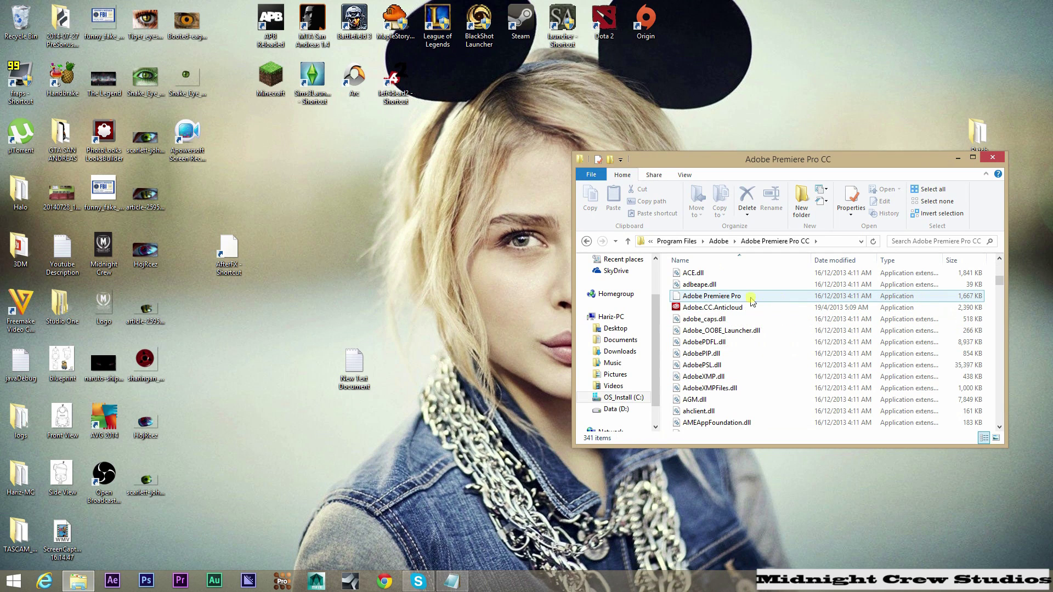
pyautogui.click(708, 297)
pyautogui.rightClick(708, 298)
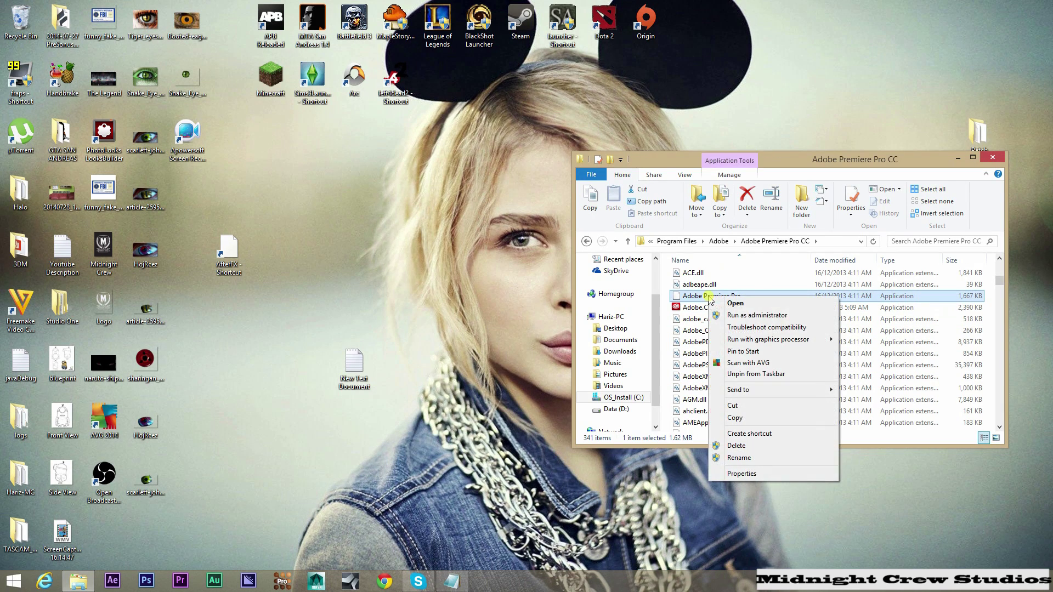
pyautogui.click(749, 433)
pyautogui.click(564, 292)
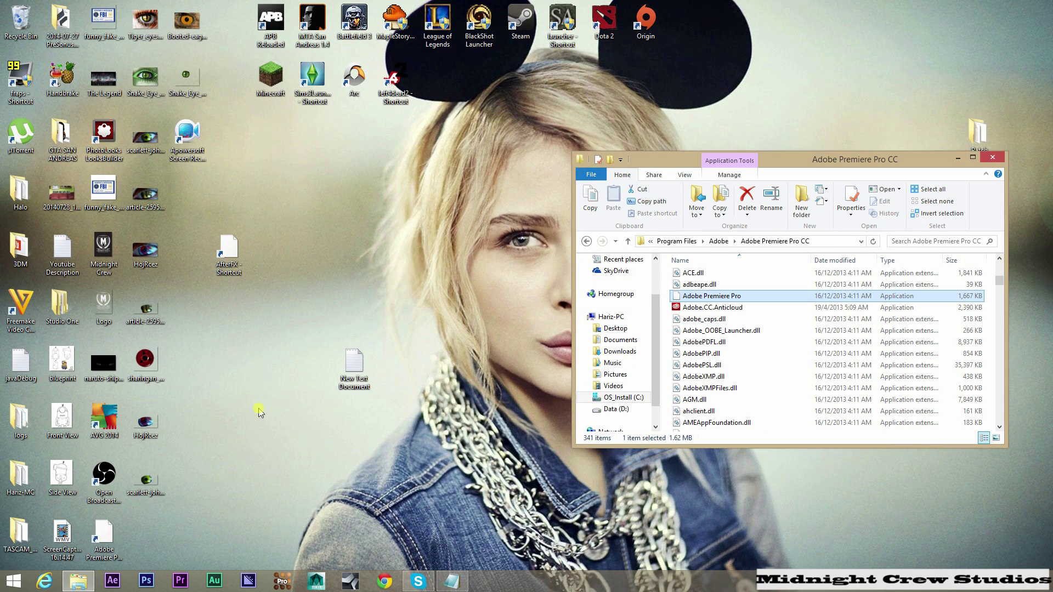
pyautogui.moveTo(103, 539); pyautogui.dragTo(312, 363)
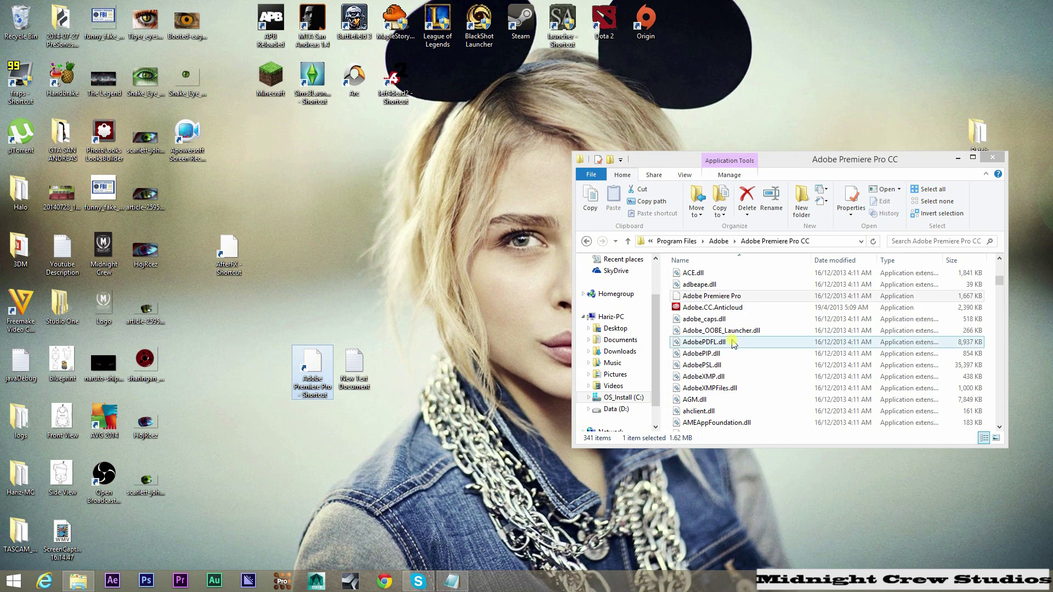
# - Navigate from drive C into Program Files (x86) > Common Files > Adobe > dynamiclink
pyautogui.click(603, 242)
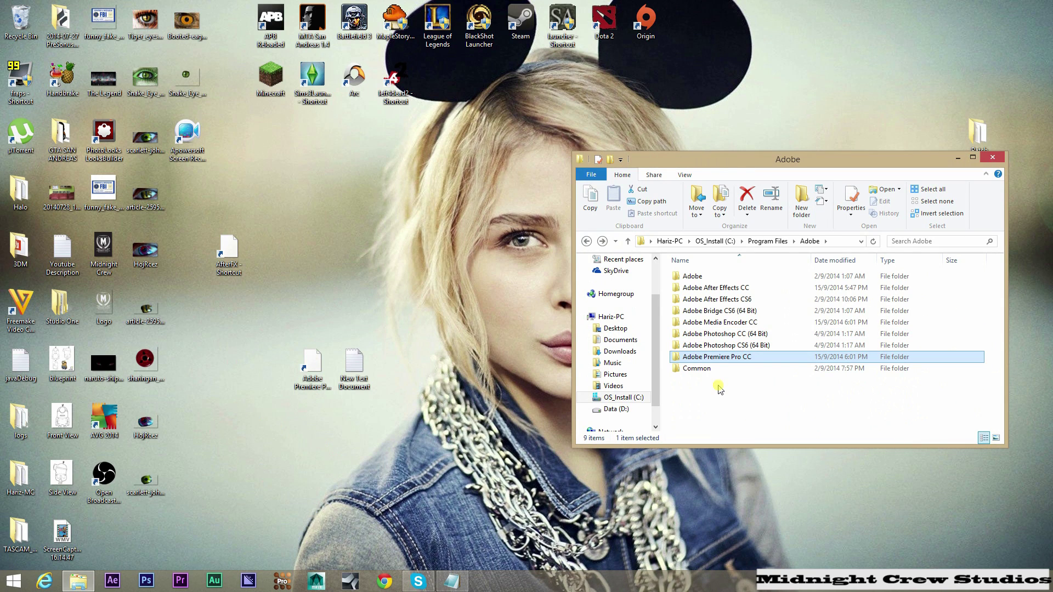
pyautogui.press('BackSpace')
pyautogui.press('BackSpace')
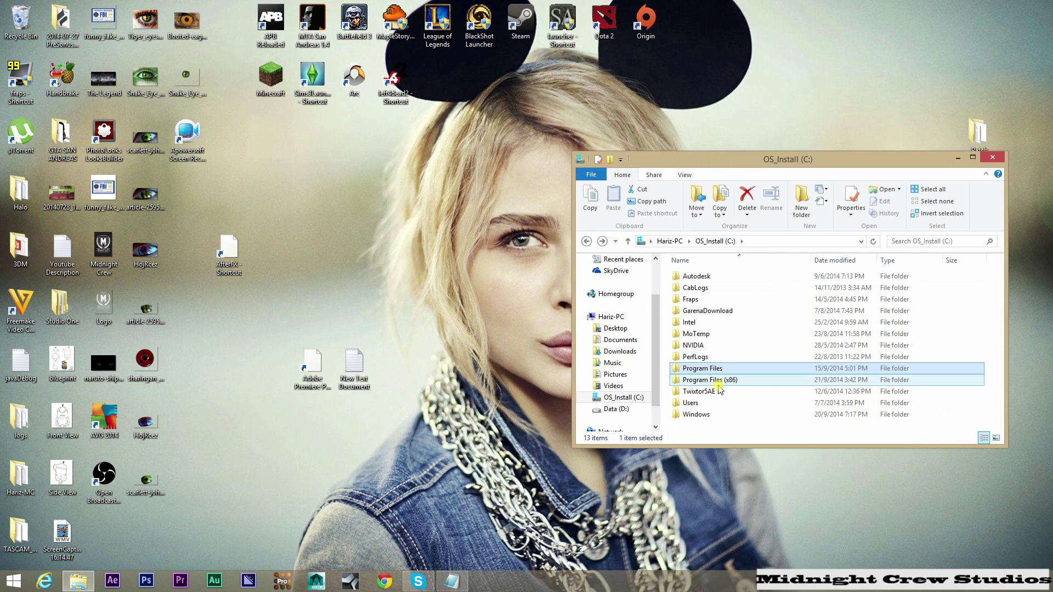
pyautogui.click(723, 383)
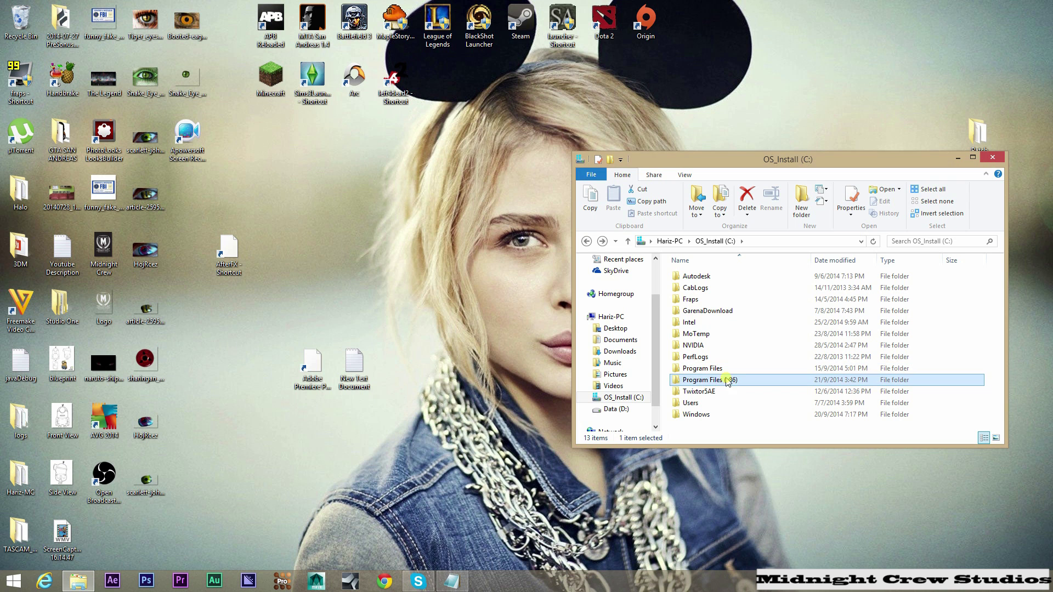
pyautogui.doubleClick(719, 384)
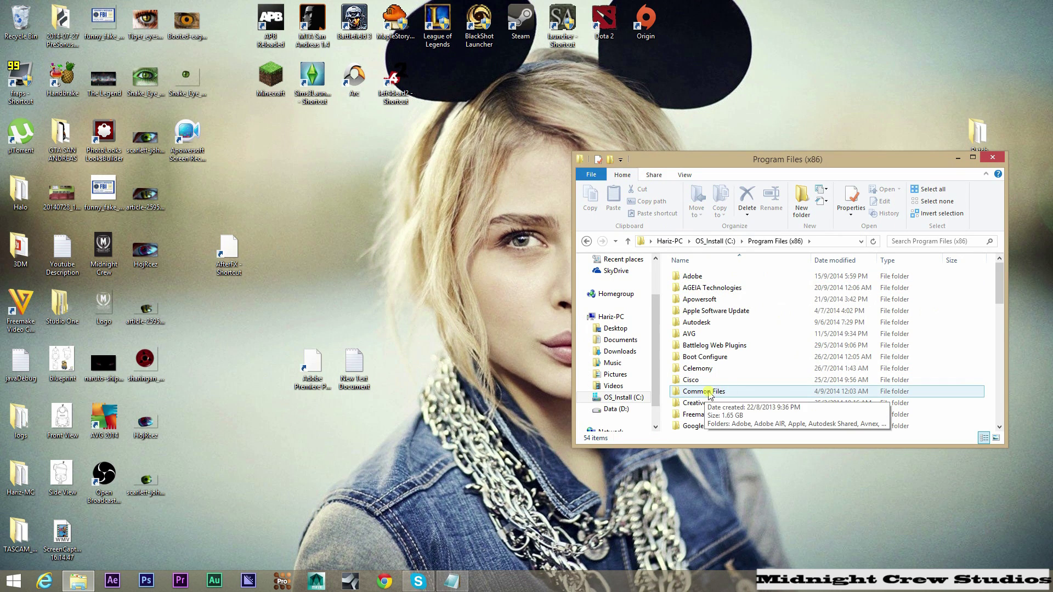
pyautogui.doubleClick(852, 397)
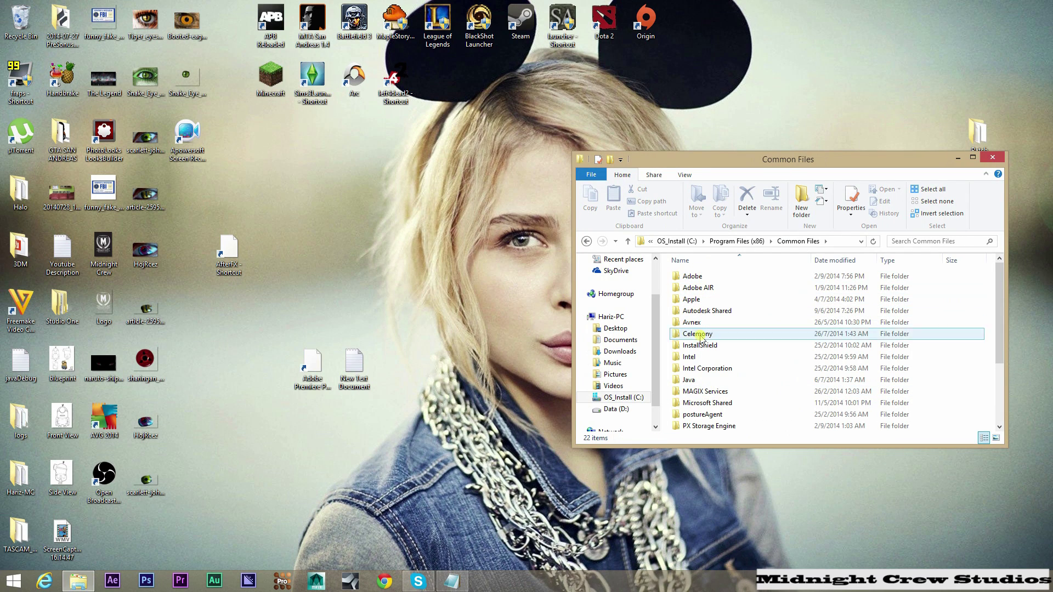
pyautogui.click(721, 383)
pyautogui.scroll(-2, 723, 384)
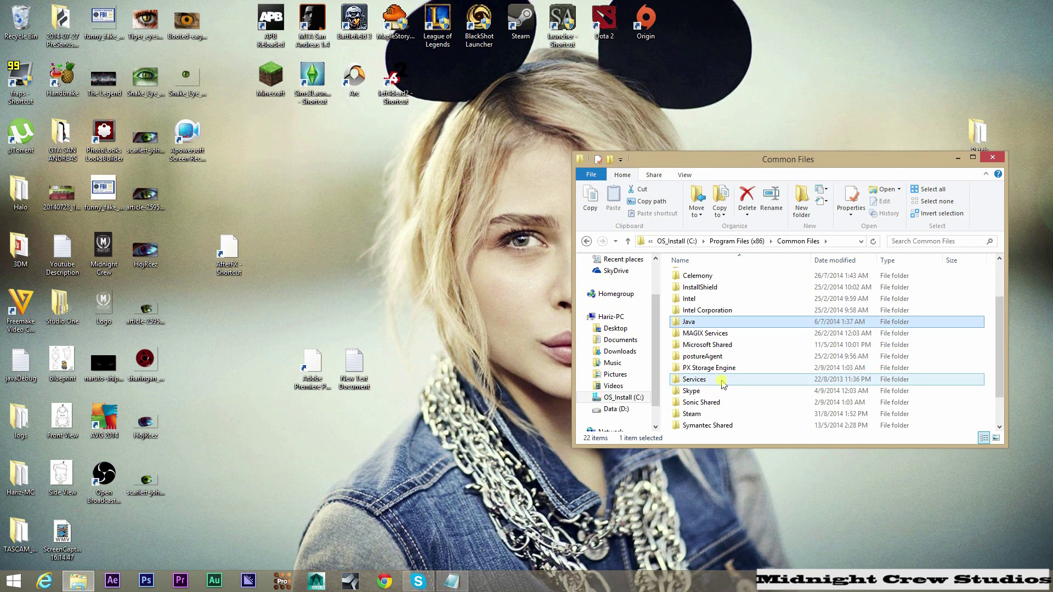
pyautogui.scroll(-1, 723, 383)
pyautogui.scroll(3, 723, 383)
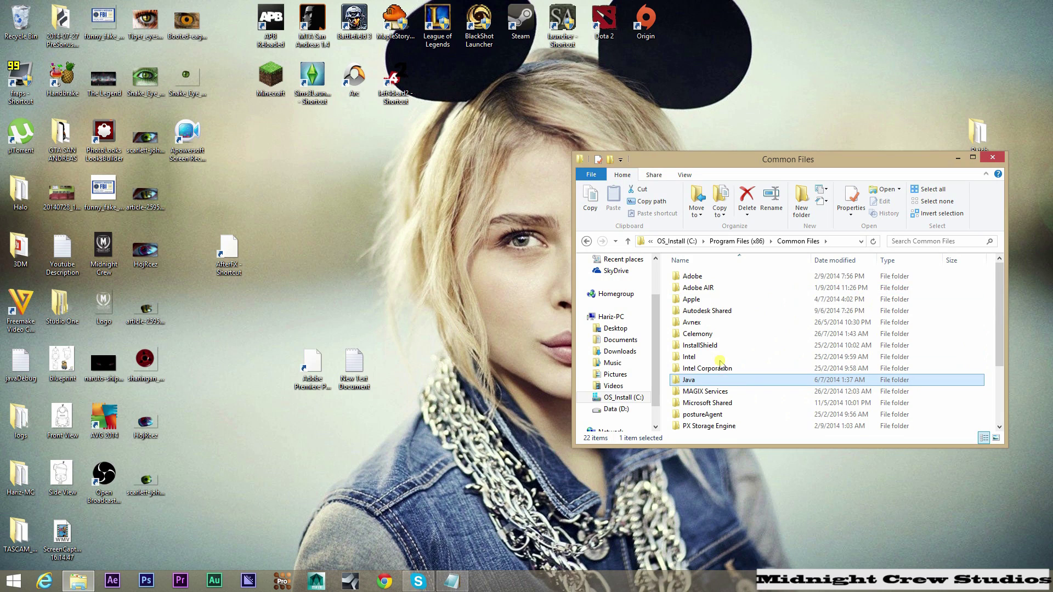
pyautogui.doubleClick(708, 280)
pyautogui.scroll(-3, 716, 346)
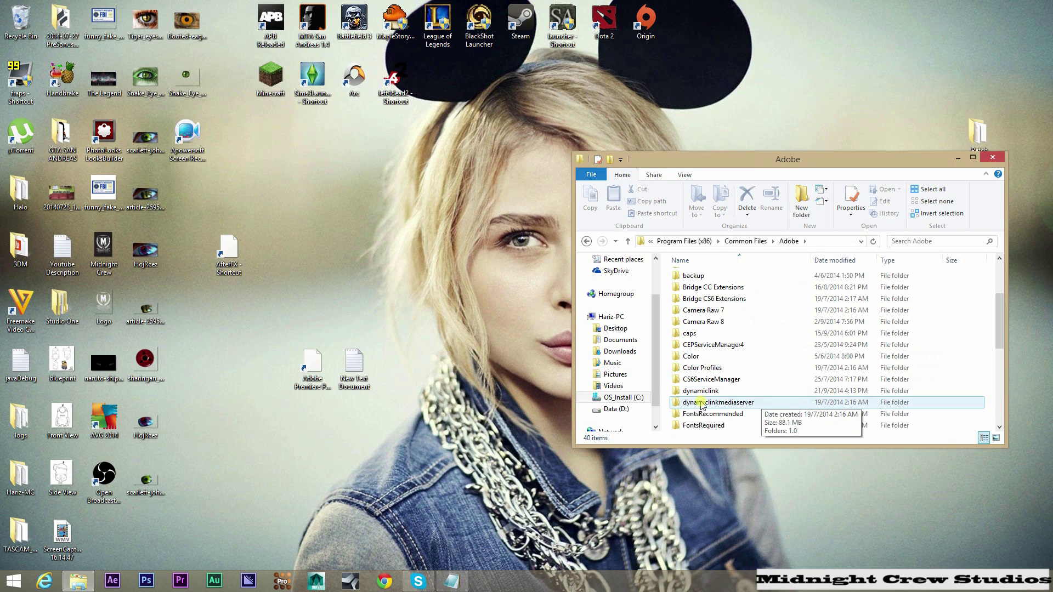
pyautogui.doubleClick(706, 394)
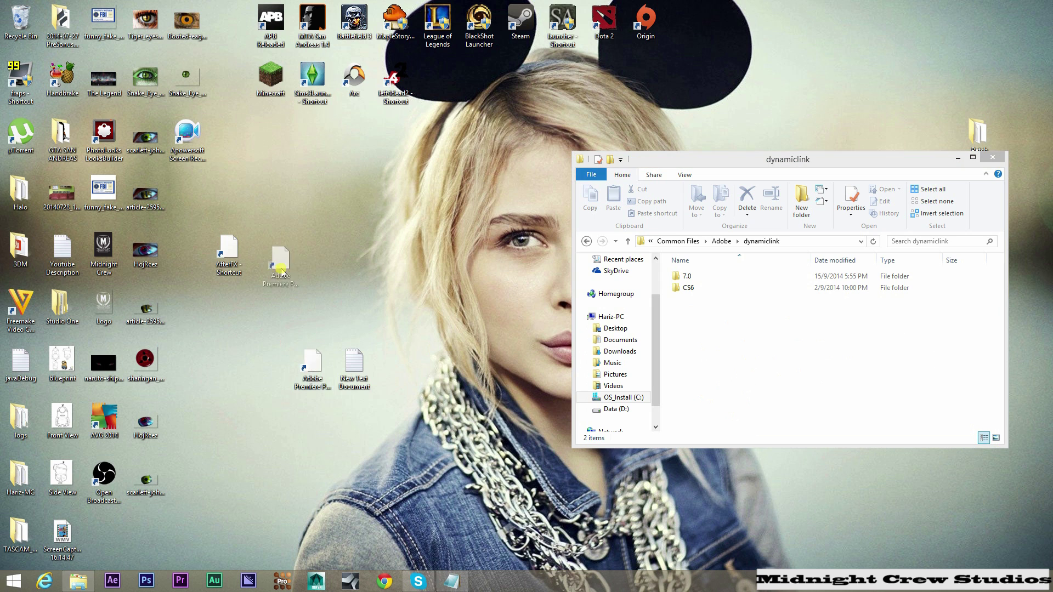
# - Drag both Adobe shortcuts into dynamiclink, approve both admin prompts, then close the window
pyautogui.moveTo(313, 370); pyautogui.dragTo(270, 256)
pyautogui.moveTo(191, 216); pyautogui.dragTo(313, 295)
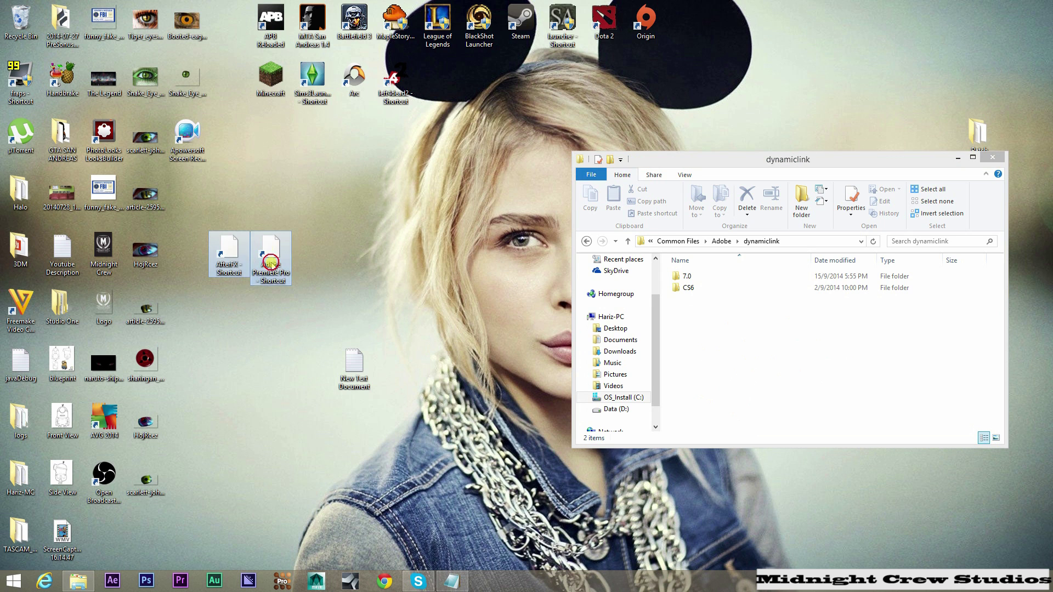
pyautogui.moveTo(258, 257); pyautogui.dragTo(733, 324)
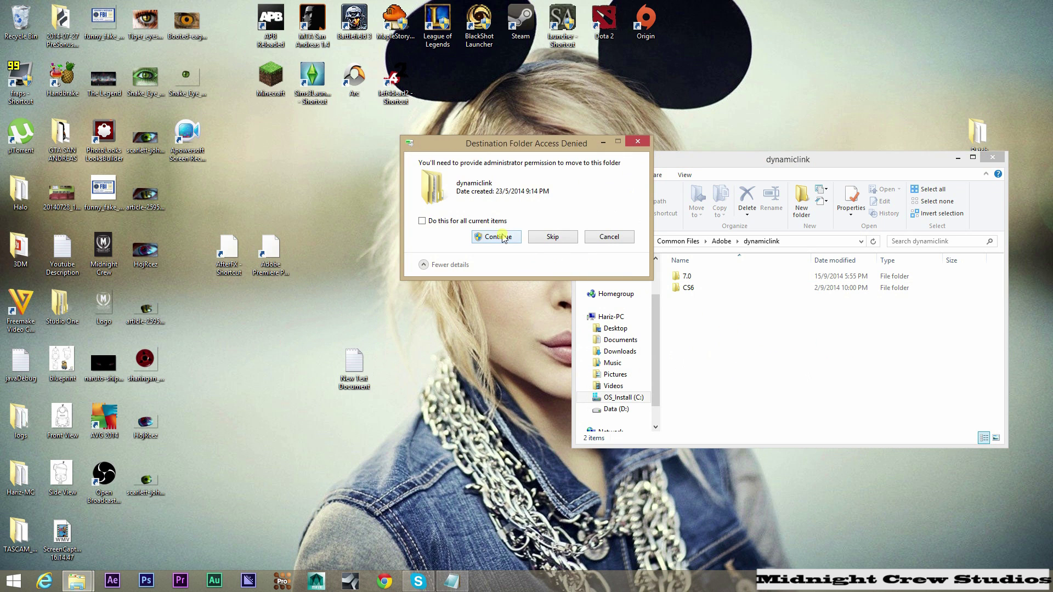
pyautogui.click(503, 238)
pyautogui.click(499, 239)
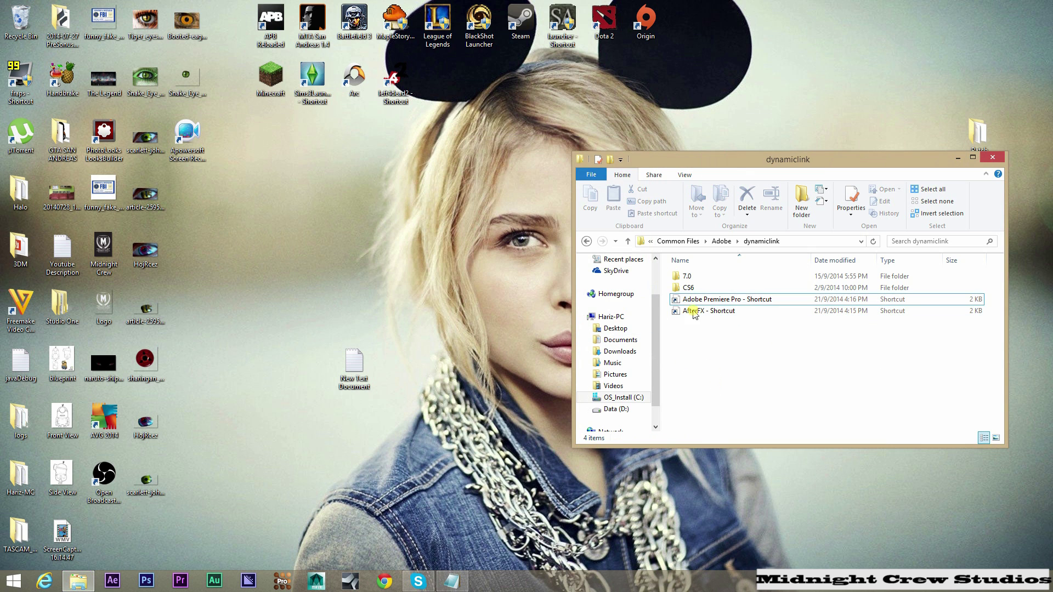
pyautogui.click(733, 301)
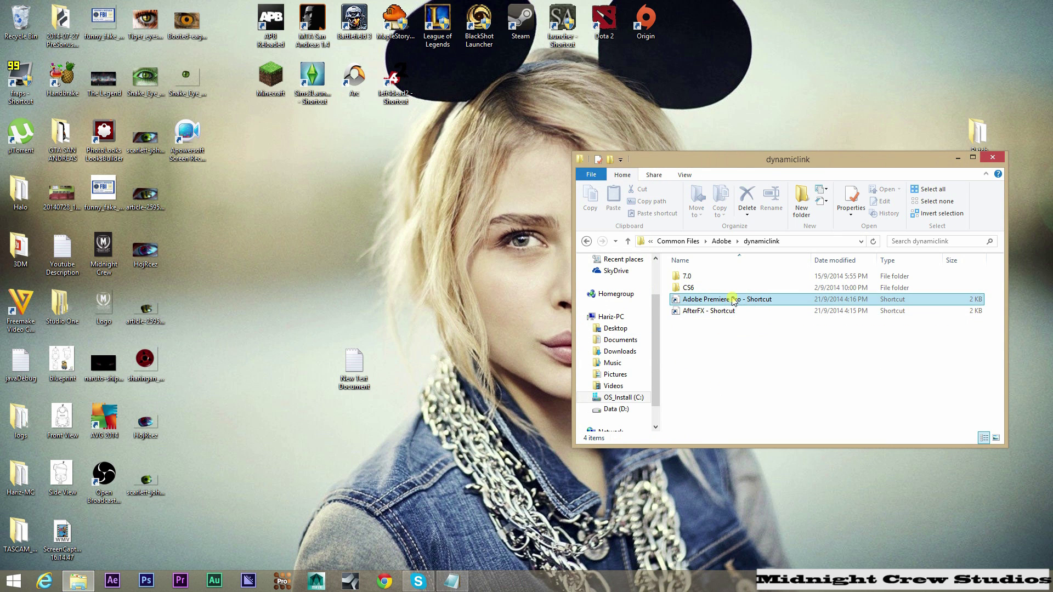
pyautogui.click(992, 158)
# - Refresh the desktop and launch Premiere Pro CC from the taskbar
pyautogui.rightClick(395, 239)
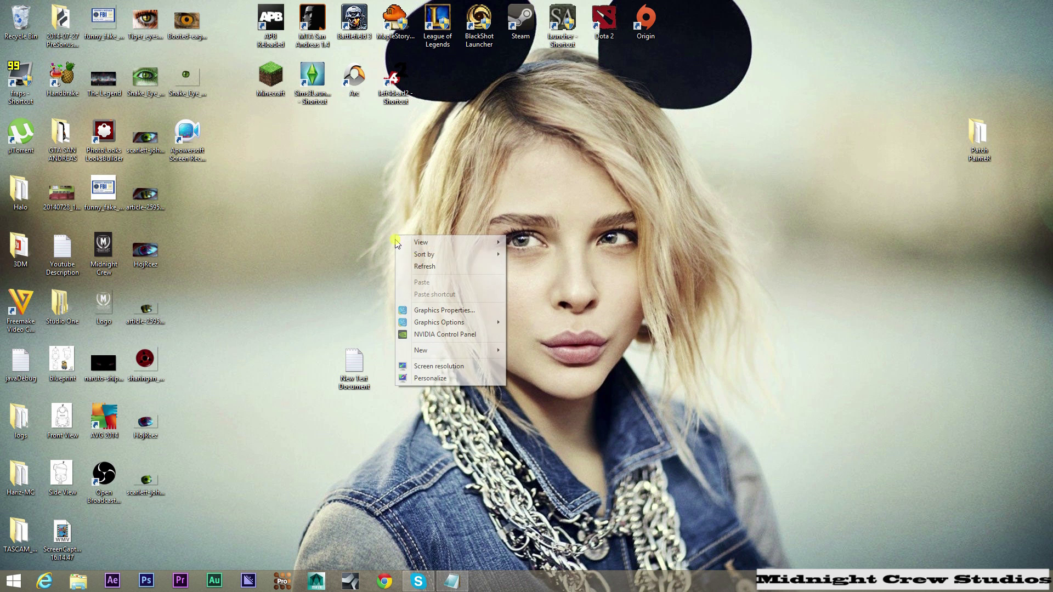
pyautogui.click(447, 264)
pyautogui.rightClick(448, 265)
pyautogui.click(475, 296)
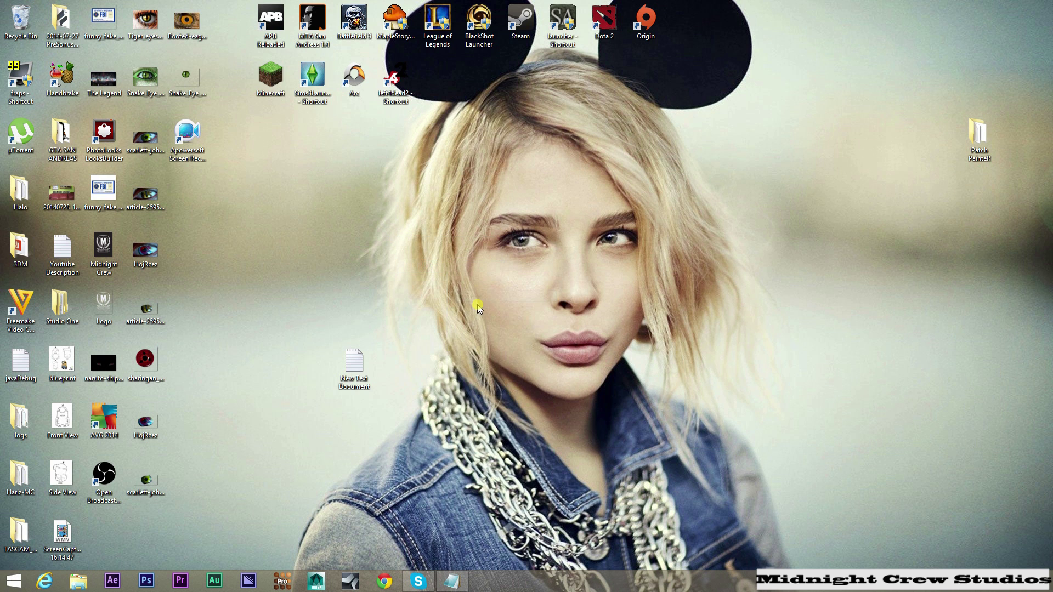
pyautogui.click(182, 582)
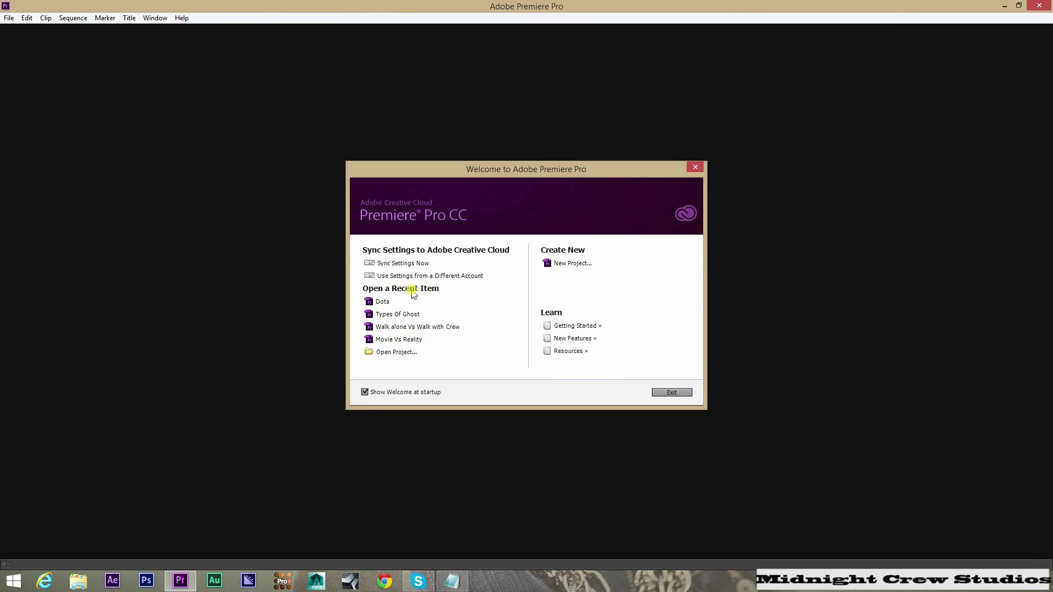
# - Open the recent Dota project, import Video.mp4, and build a sequence from it
pyautogui.click(382, 302)
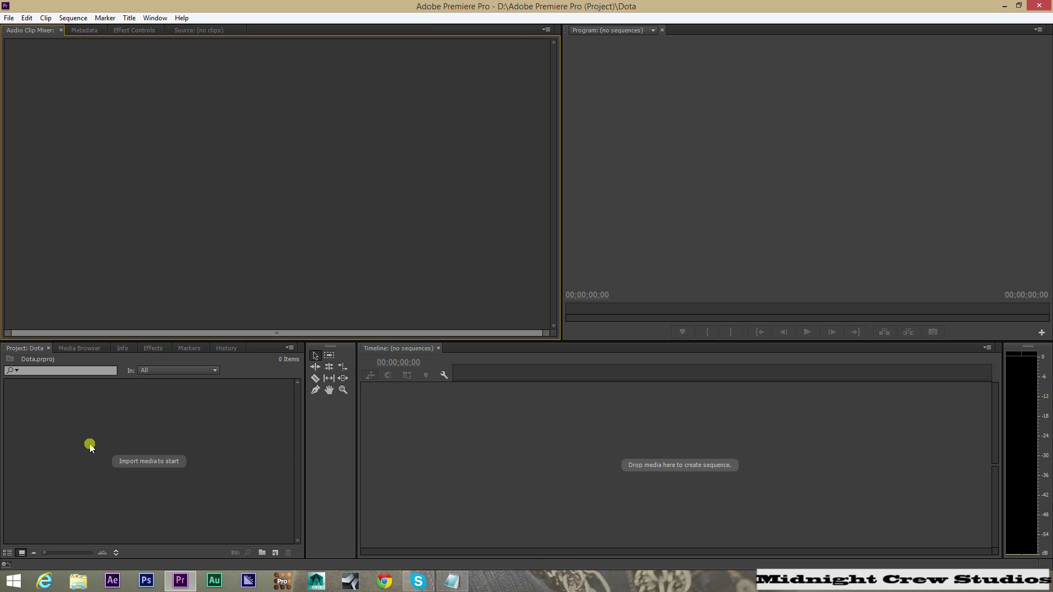
pyautogui.doubleClick(86, 445)
pyautogui.doubleClick(188, 112)
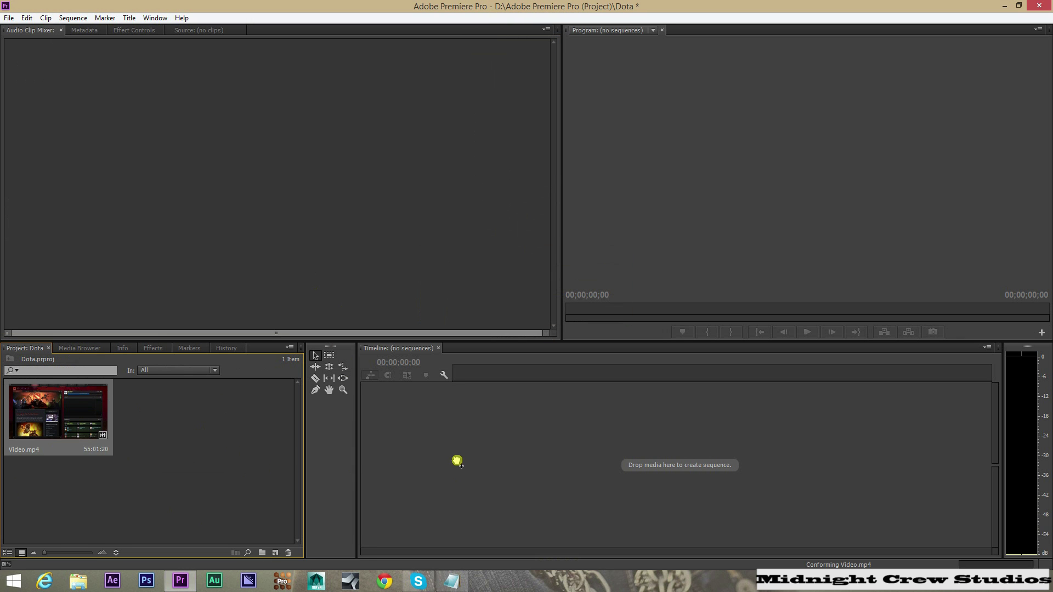
pyautogui.moveTo(58, 416); pyautogui.dragTo(457, 461)
# - Quit Premiere Pro without saving the project changes
pyautogui.rightClick(539, 456)
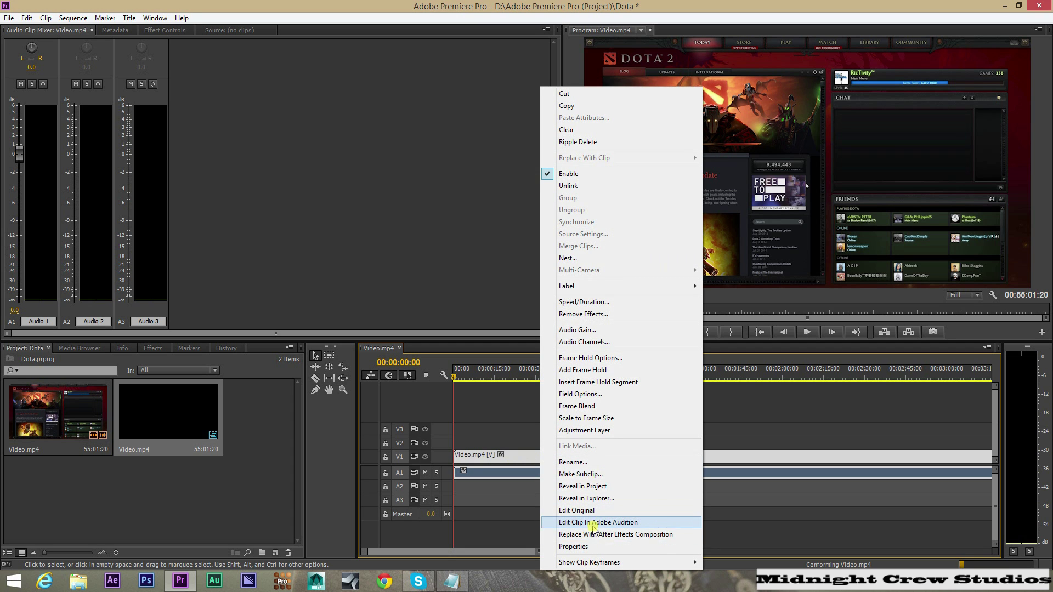
pyautogui.click(424, 238)
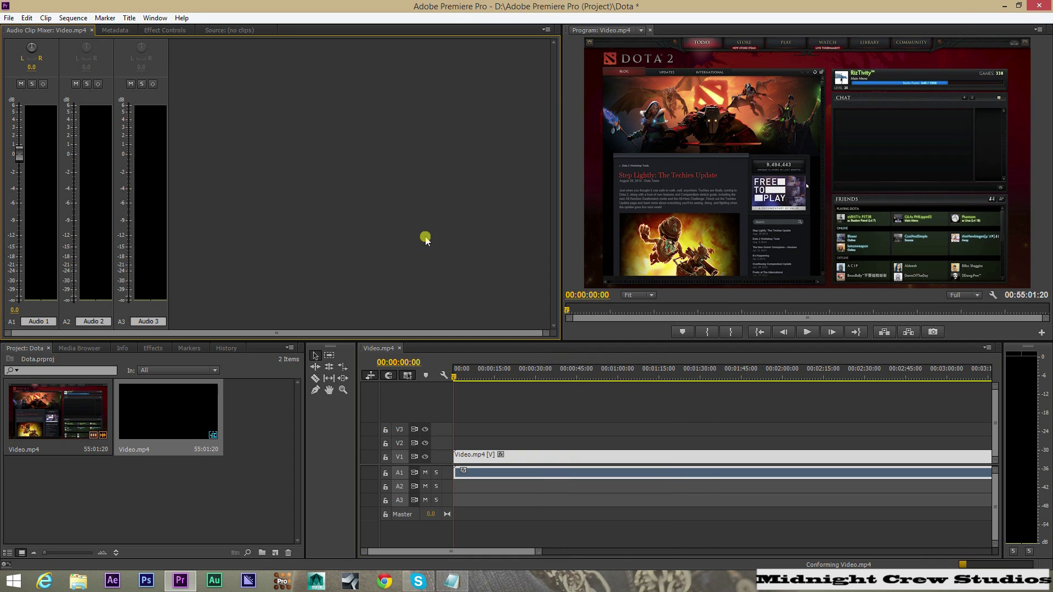
pyautogui.click(1039, 7)
pyautogui.click(528, 299)
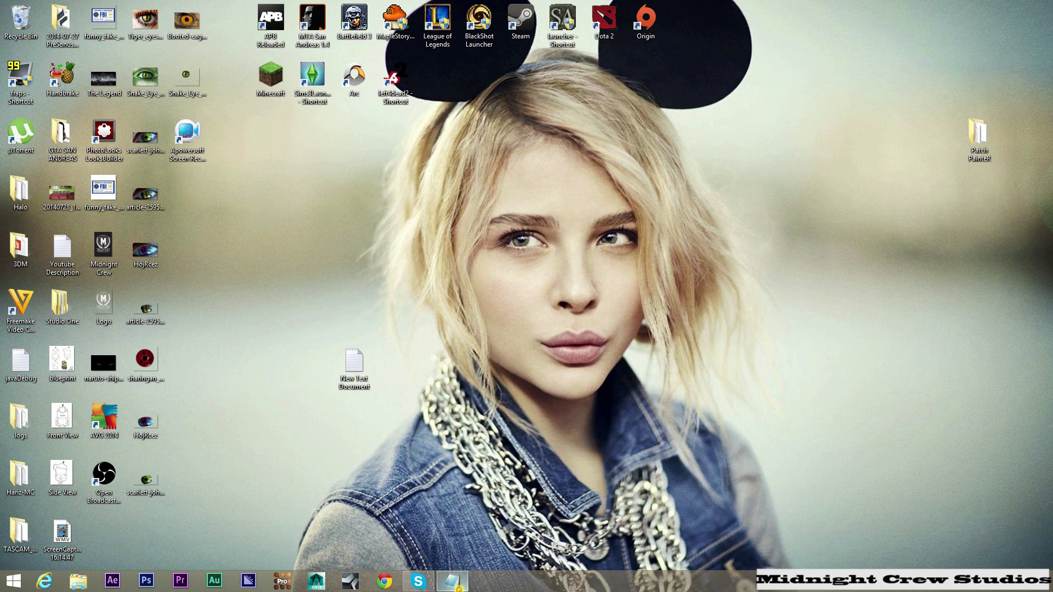
# - Clear the Notepad note and type 'Done :) dun forget to subscribe' in its place
pyautogui.click(452, 582)
pyautogui.click(18, 55)
pyautogui.moveTo(18, 55); pyautogui.dragTo(712, 290)
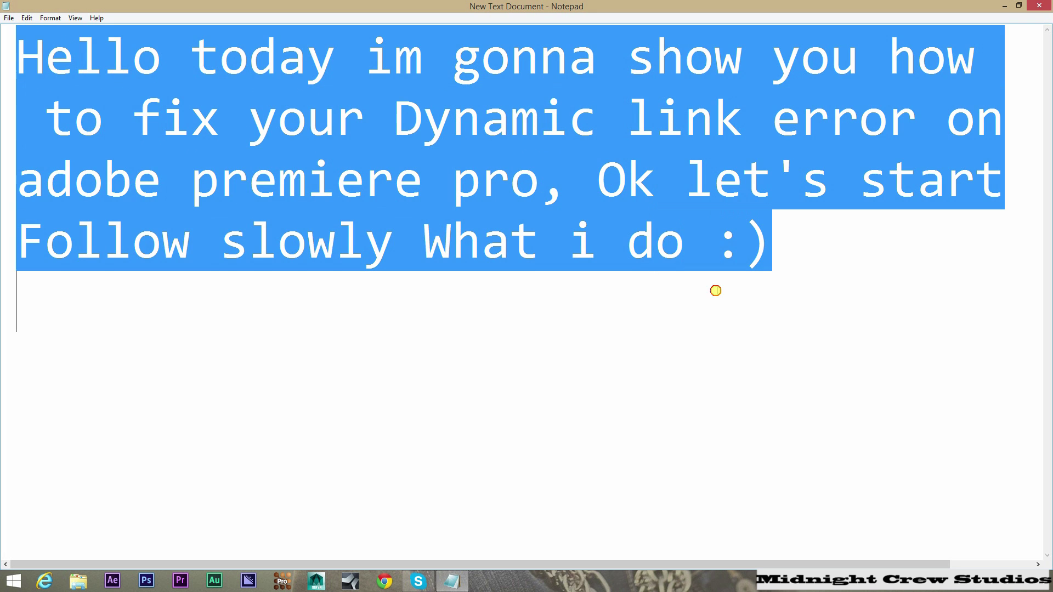
pyautogui.press('BackSpace')
pyautogui.write('Do')
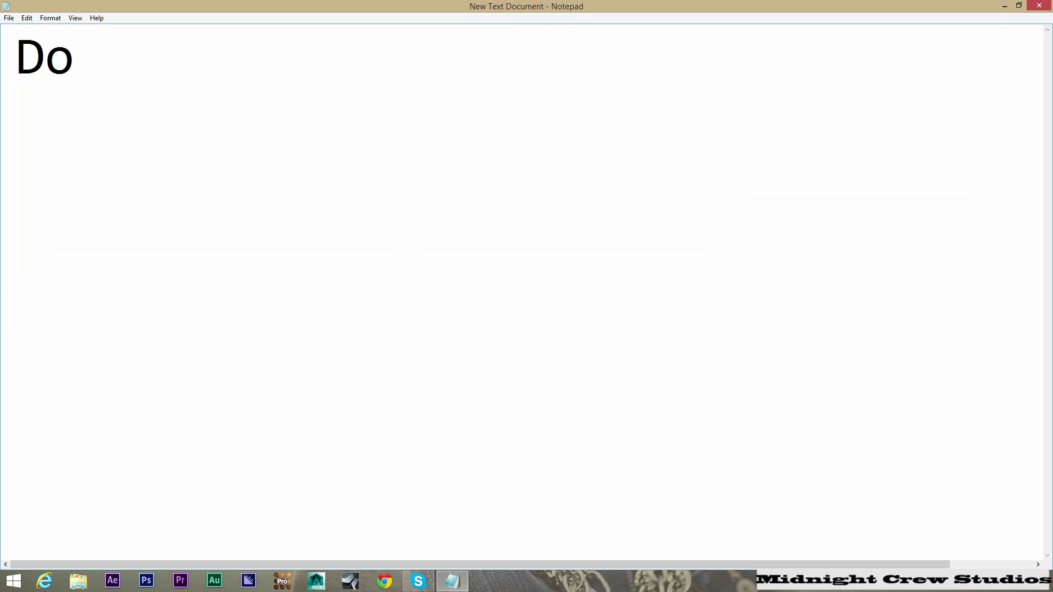
pyautogui.write('ne  :)')
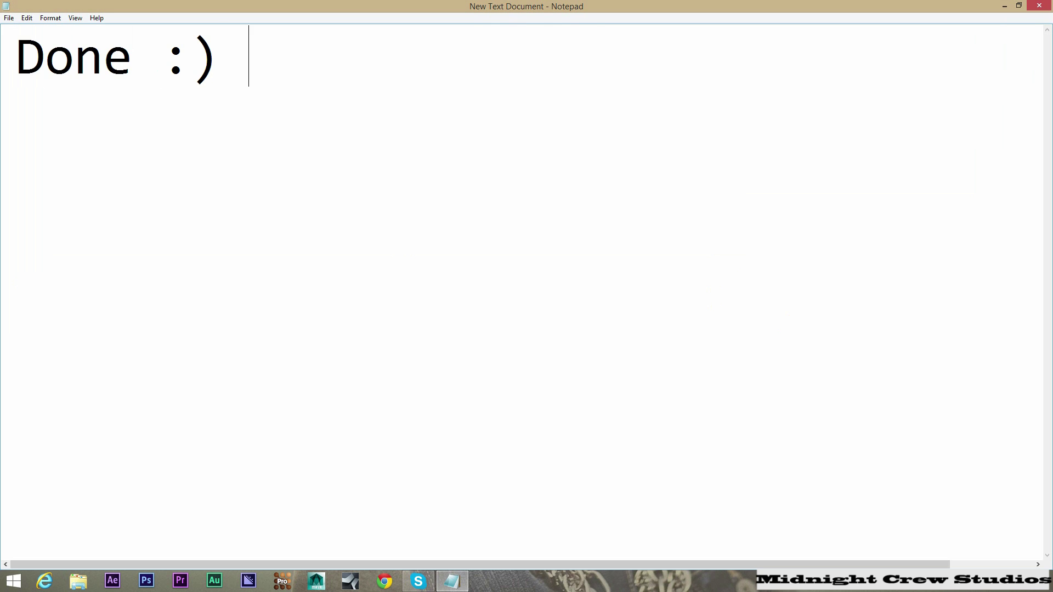
pyautogui.write('dun forget to s')
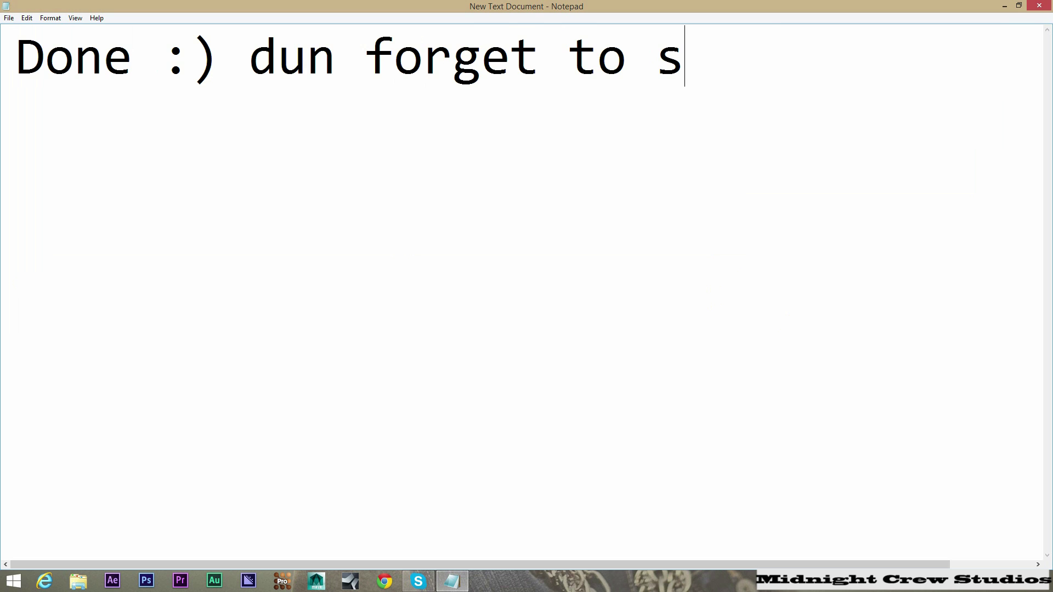
pyautogui.write('ubsci')
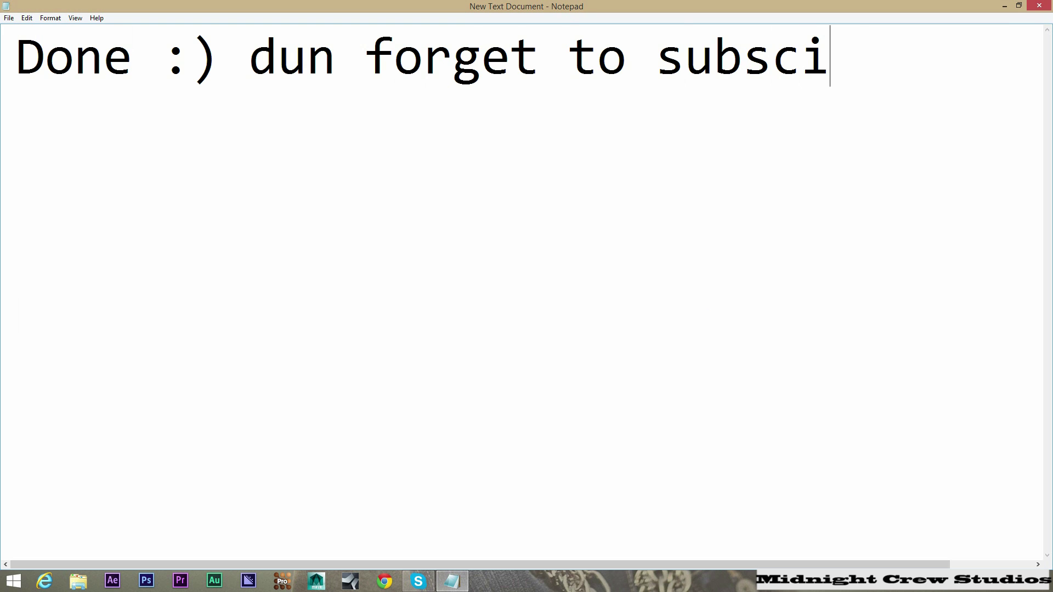
pyautogui.press('BackSpace')
pyautogui.write('ribe and like')
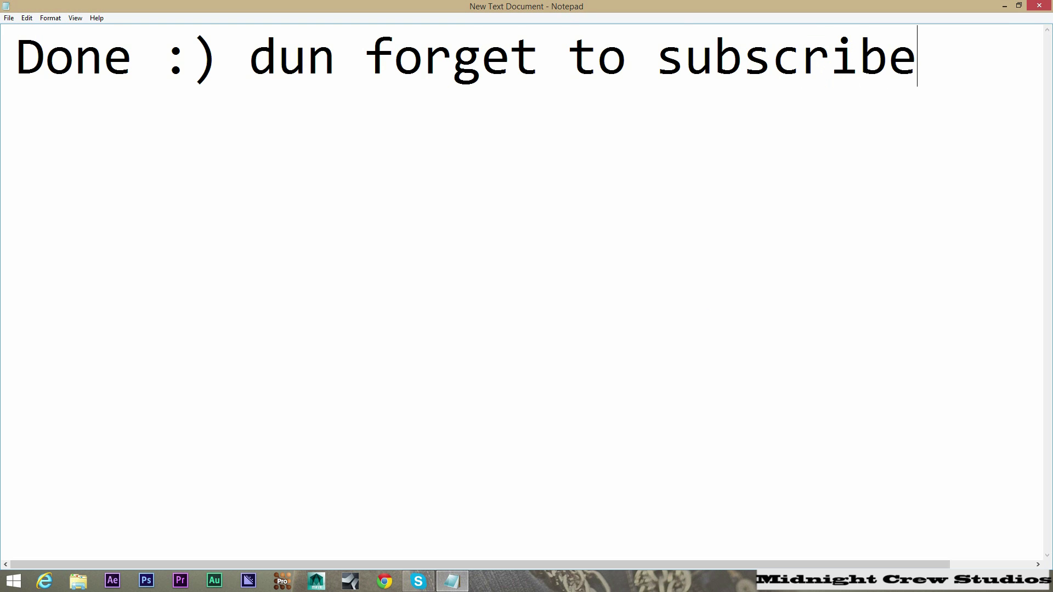